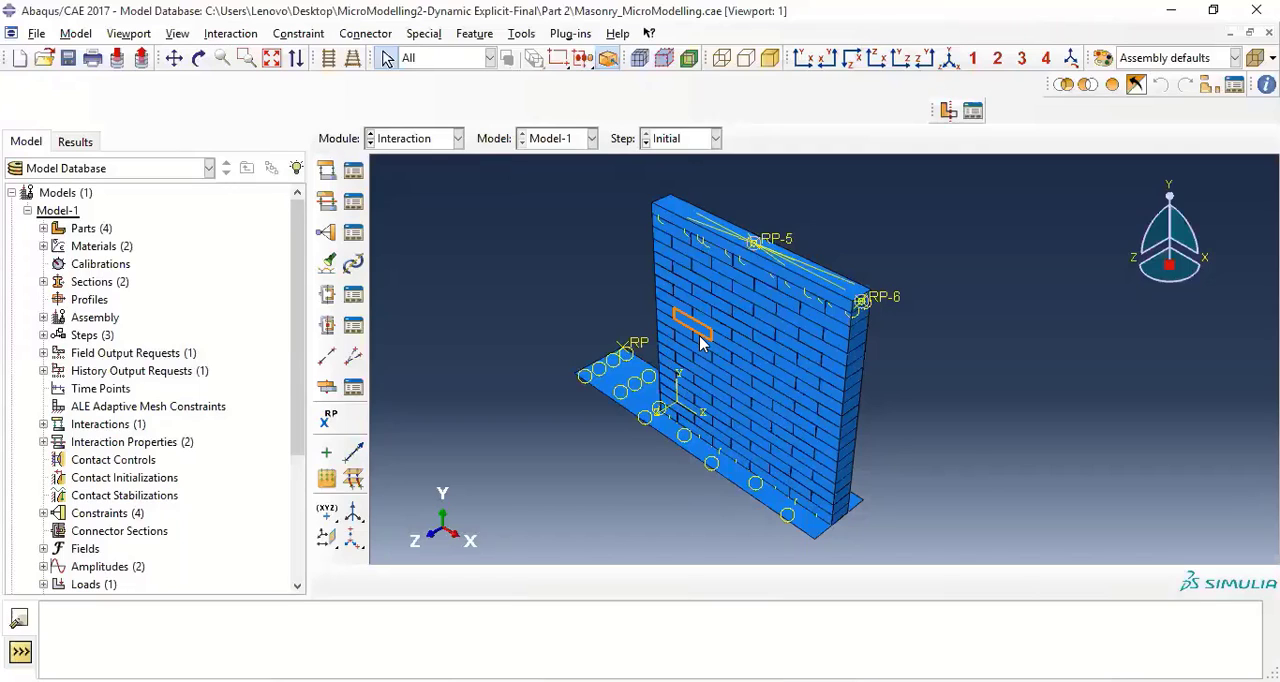
# Review the tangential, normal, cohesive and damage settings of the Mortar Surface contact property
pyautogui.click(350, 203)
pyautogui.click(68, 184)
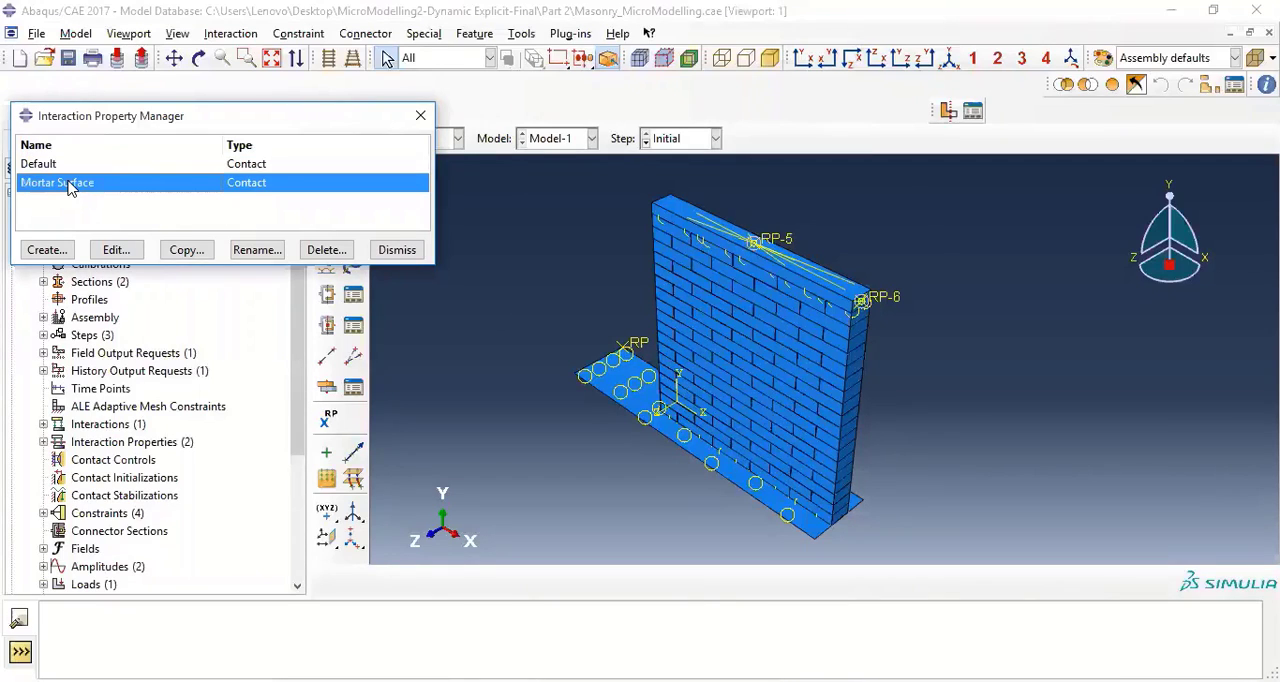
pyautogui.click(116, 250)
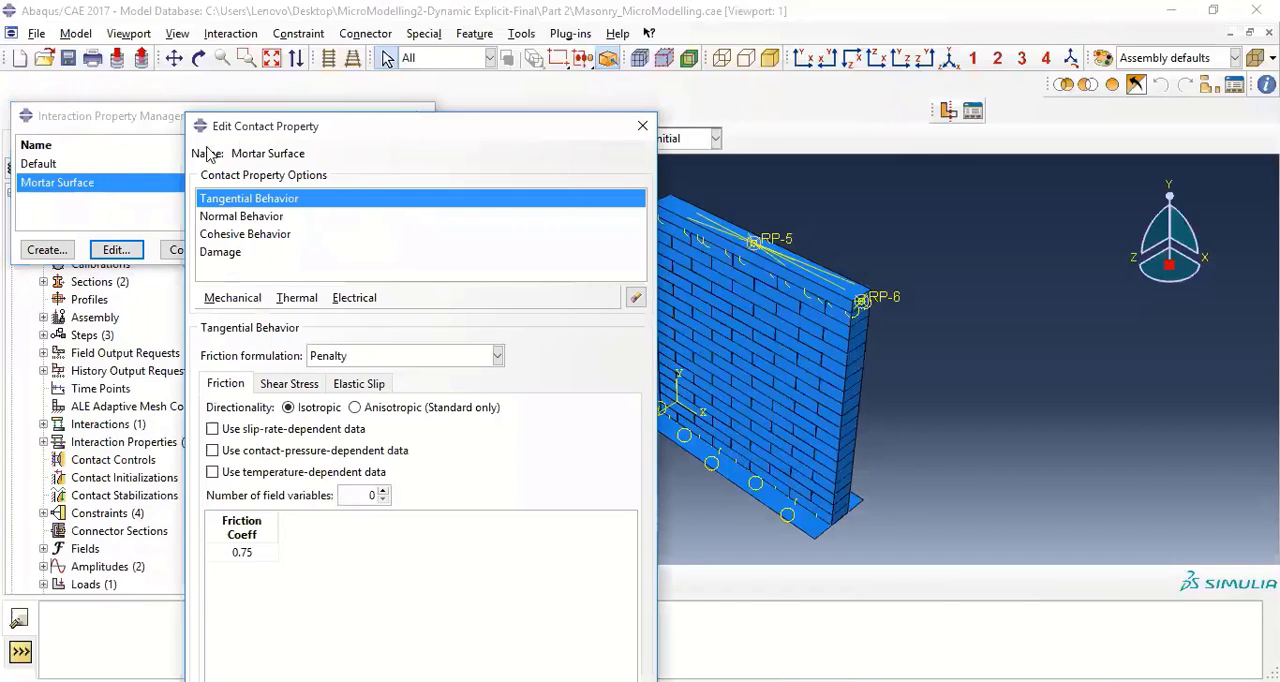
pyautogui.moveTo(276, 128); pyautogui.dragTo(307, 59)
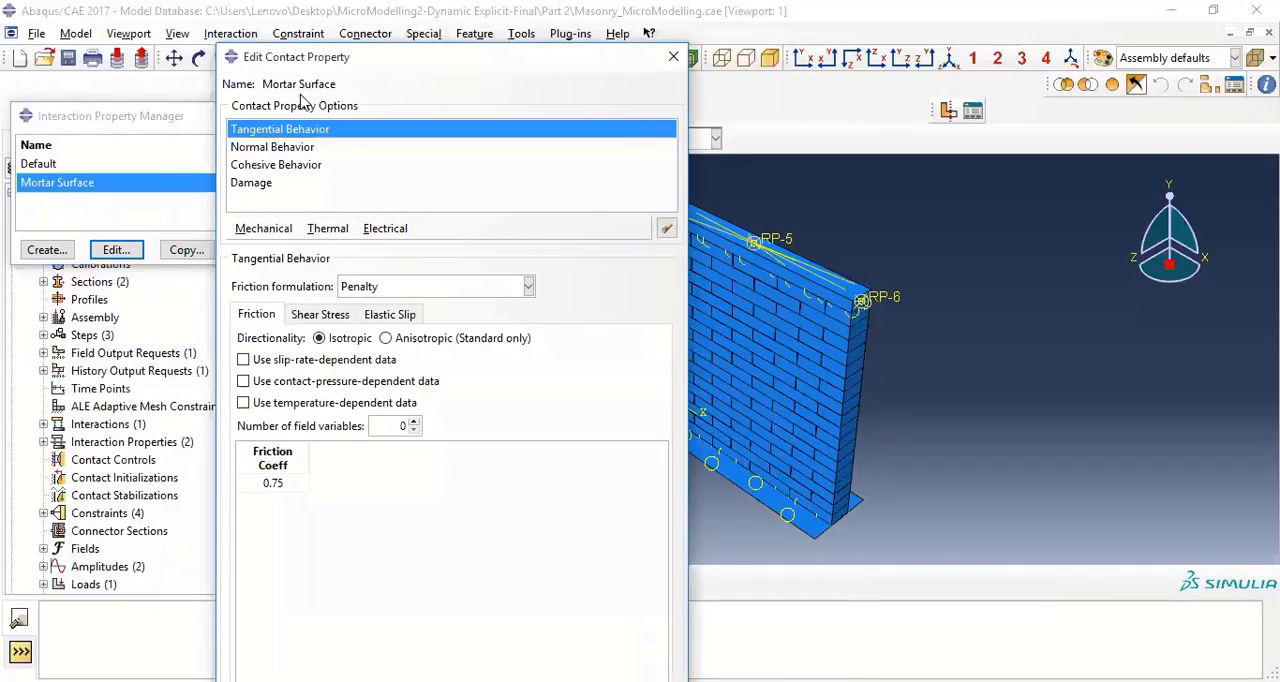
pyautogui.click(310, 148)
pyautogui.click(305, 165)
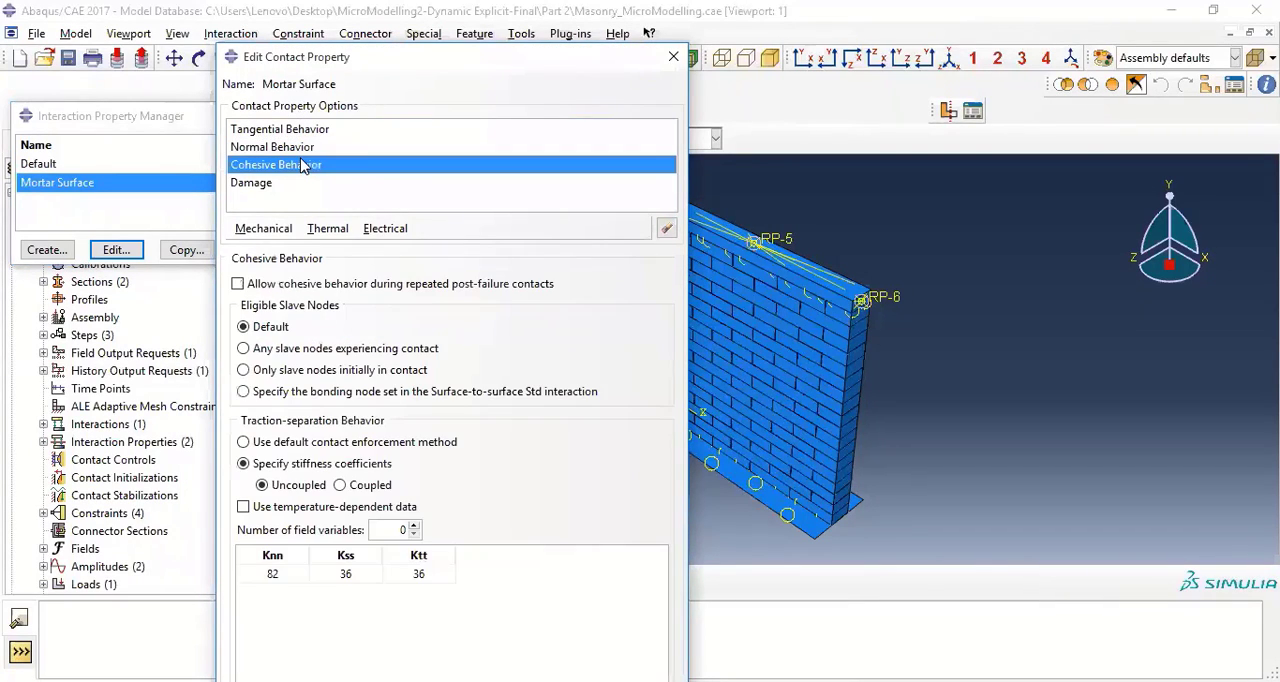
pyautogui.click(298, 186)
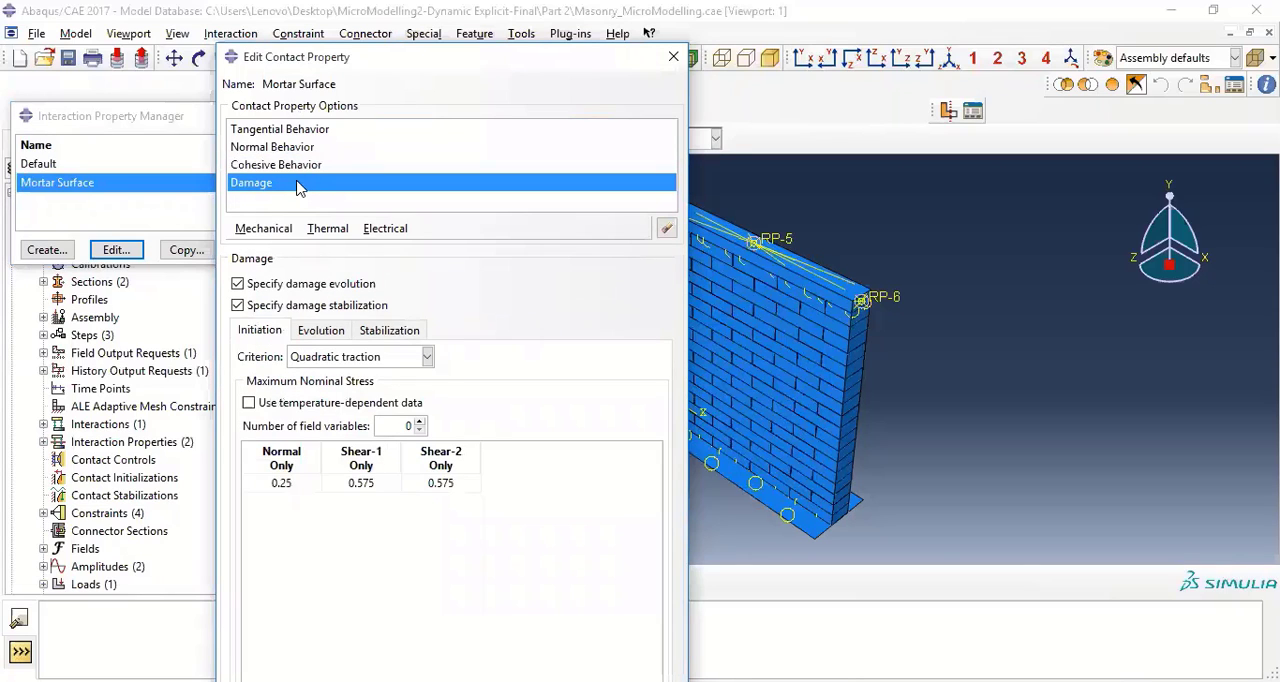
pyautogui.click(672, 58)
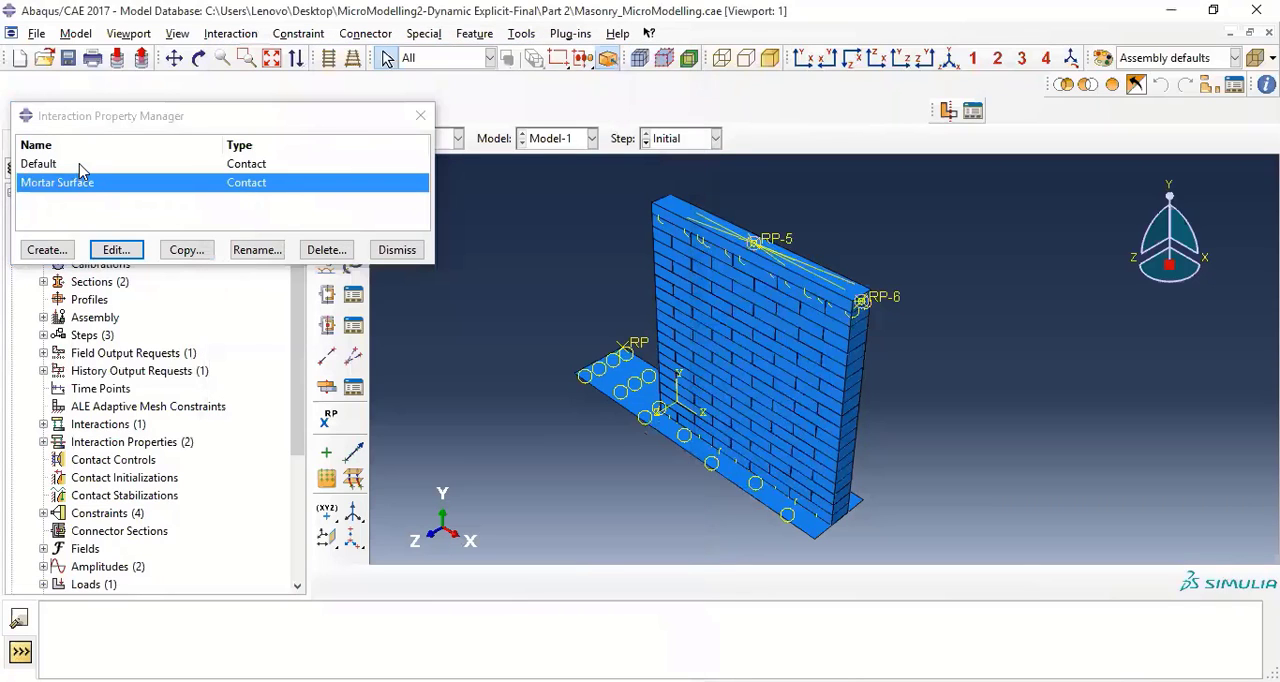
# Review the tangential and normal behavior of the Default contact property and close the property manager
pyautogui.click(80, 165)
pyautogui.click(112, 252)
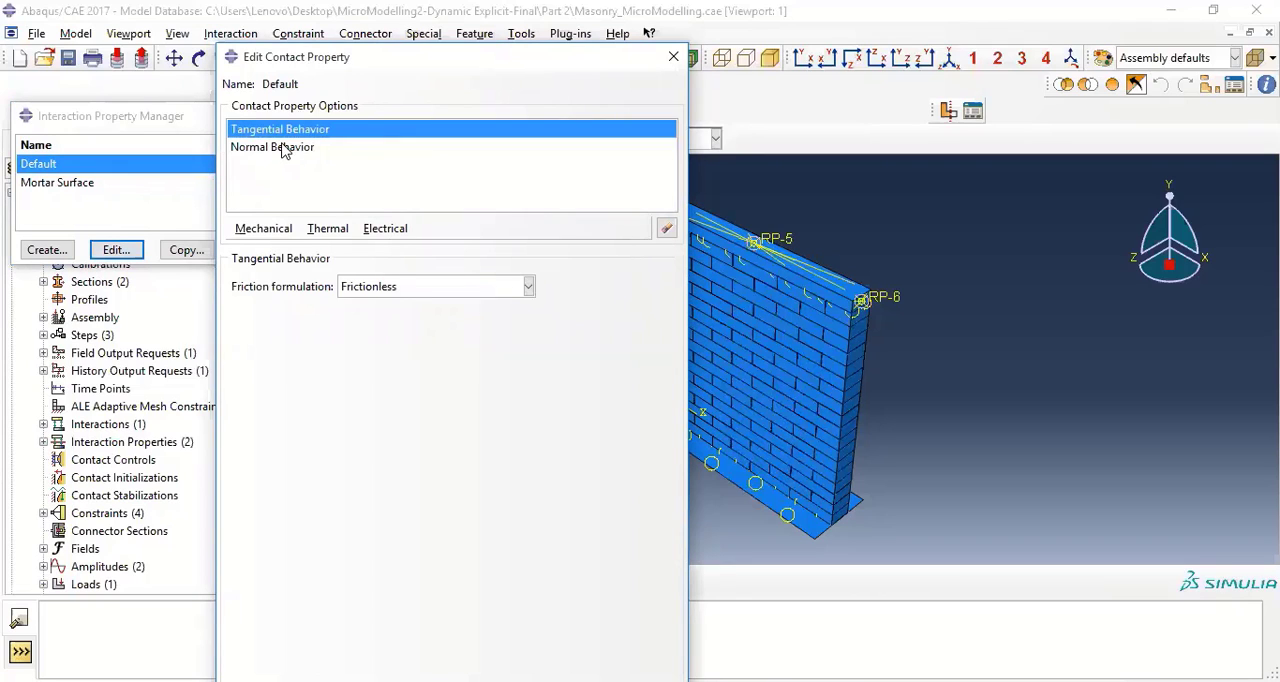
pyautogui.click(284, 147)
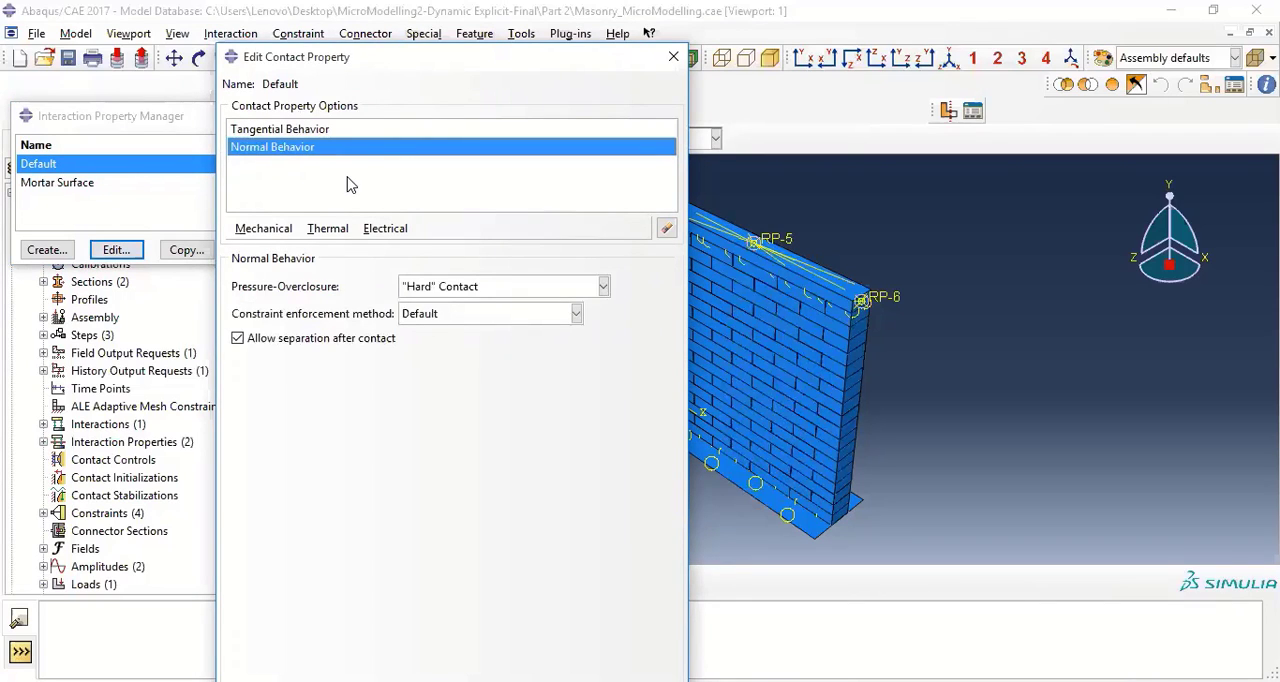
pyautogui.click(673, 58)
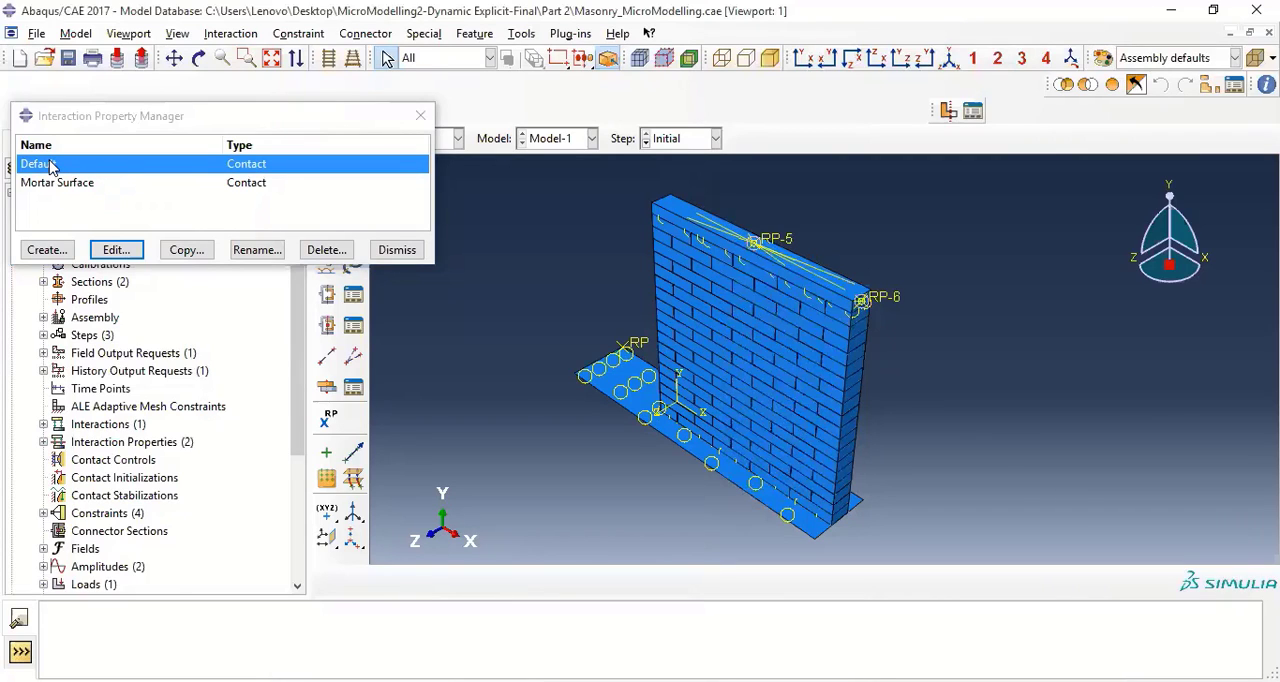
pyautogui.click(394, 250)
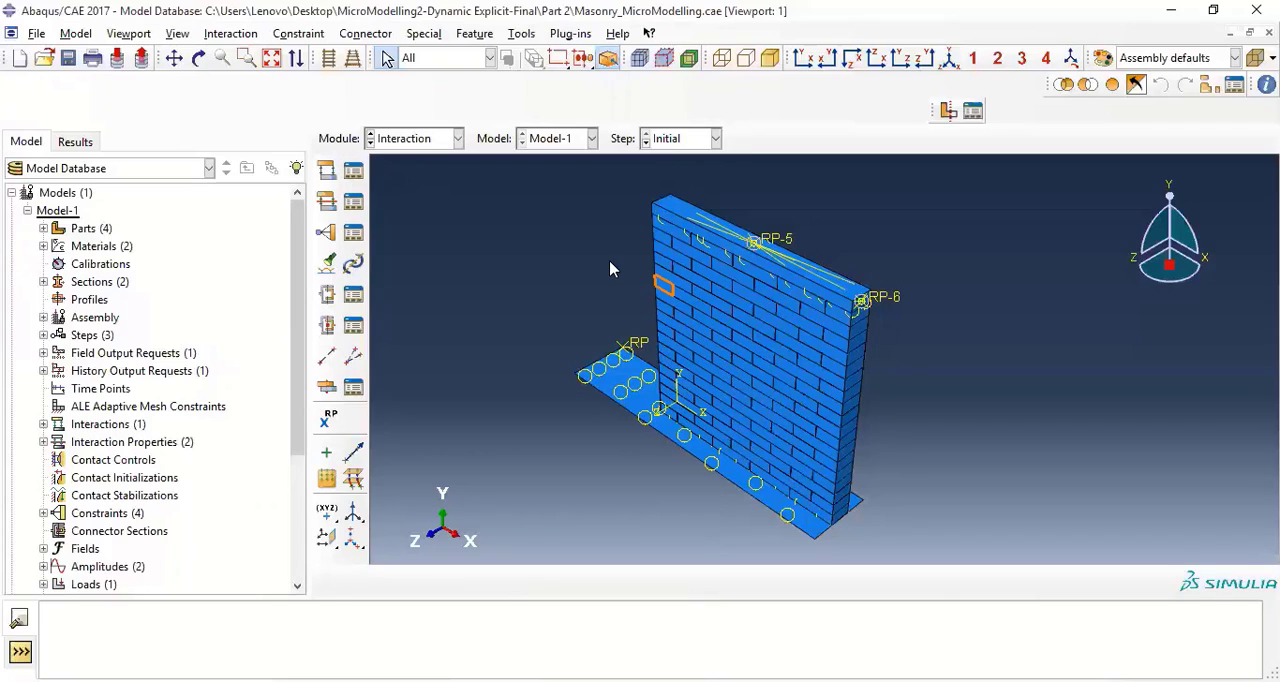
# Inspect the regions assigned to the Left and Bot surfaces of the brick wall
pyautogui.click(472, 34)
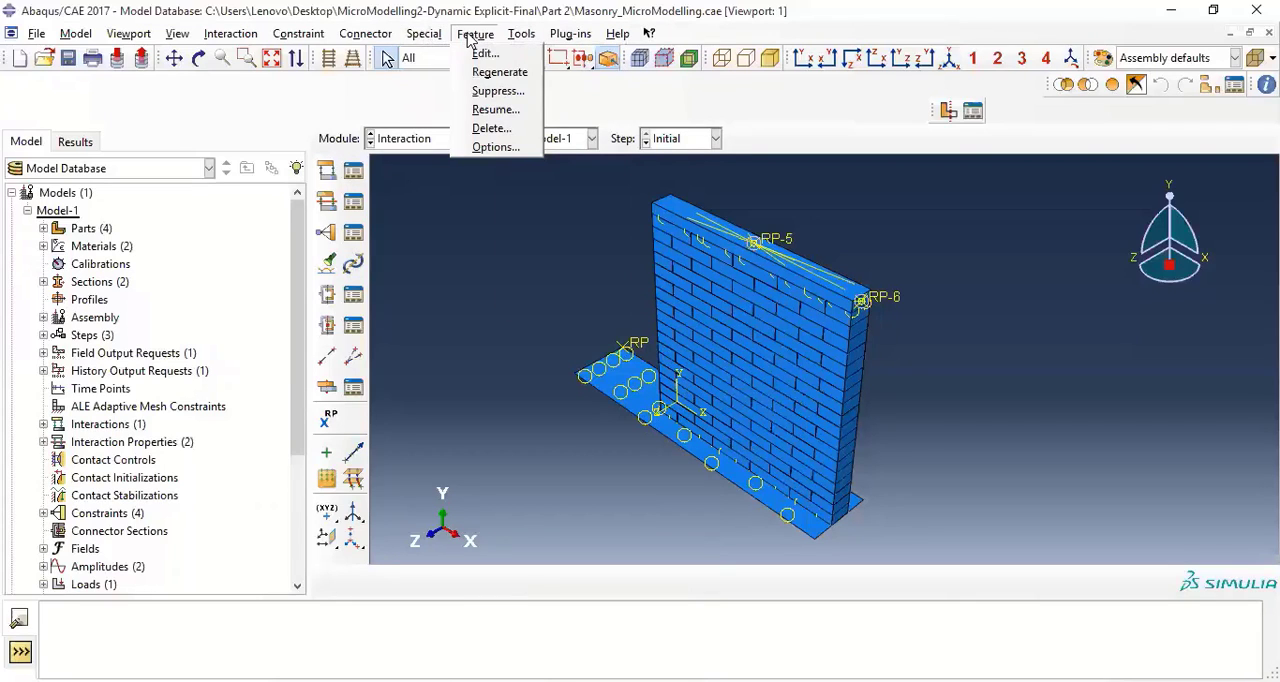
pyautogui.moveTo(524, 42)
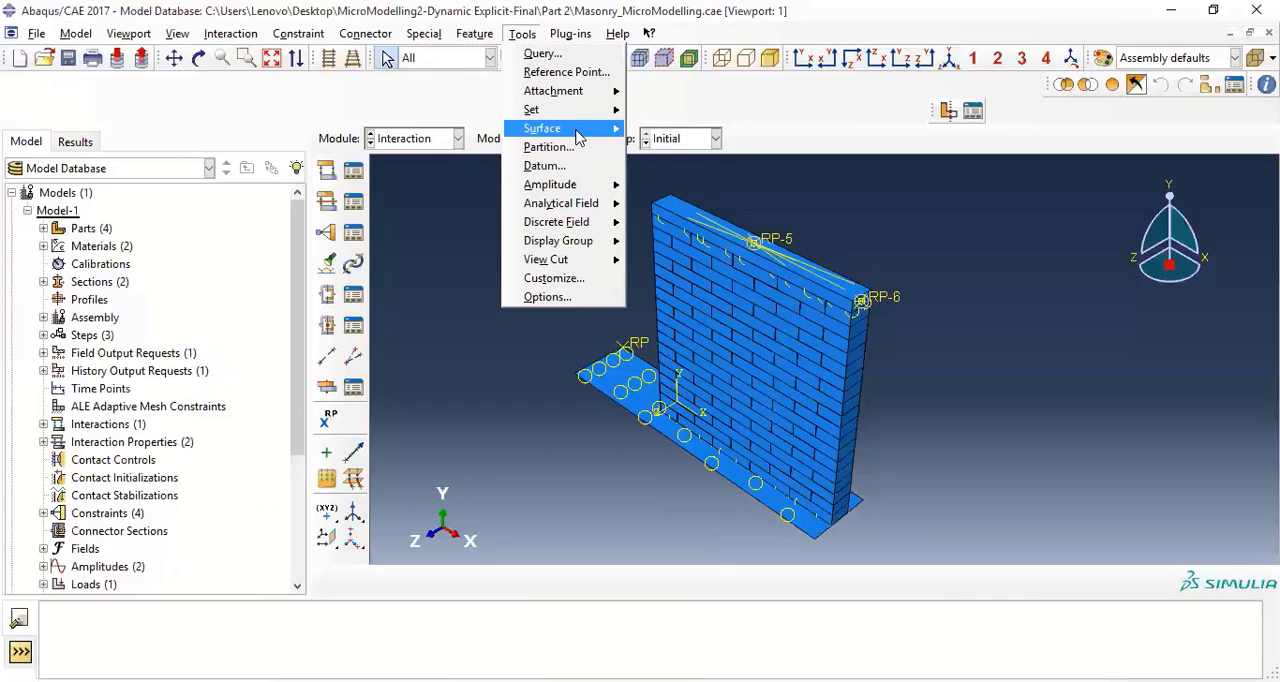
pyautogui.moveTo(578, 130)
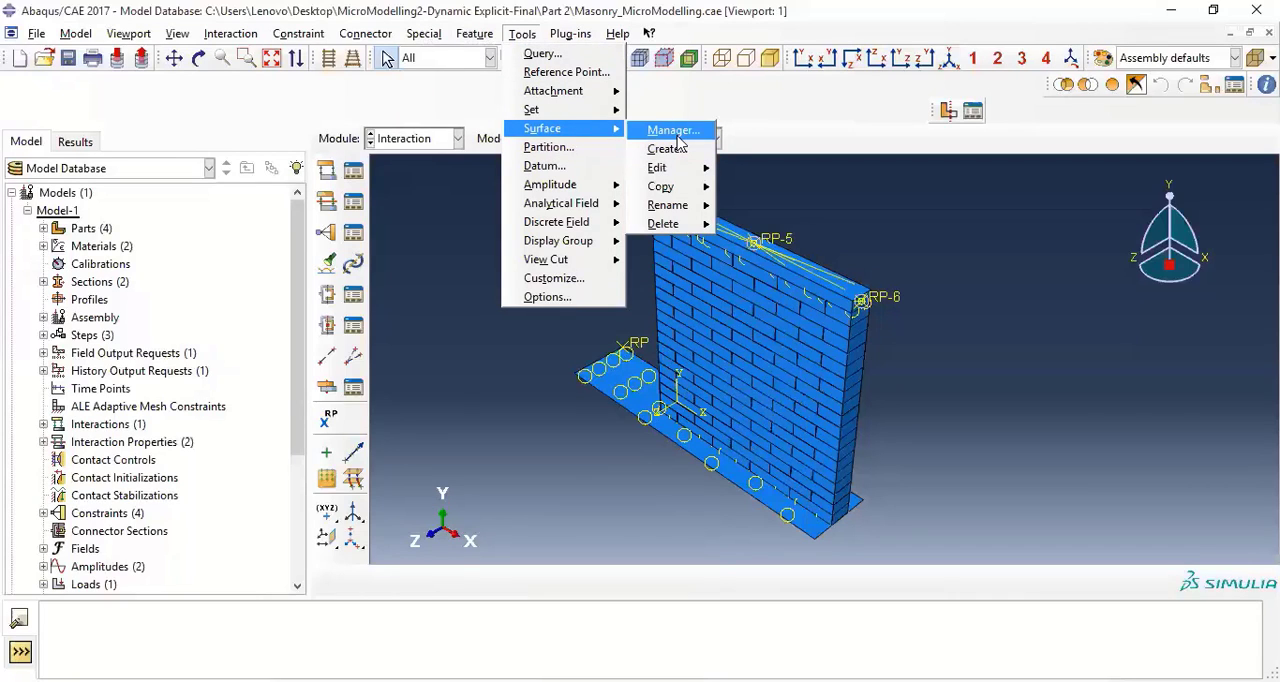
pyautogui.click(673, 131)
pyautogui.click(103, 314)
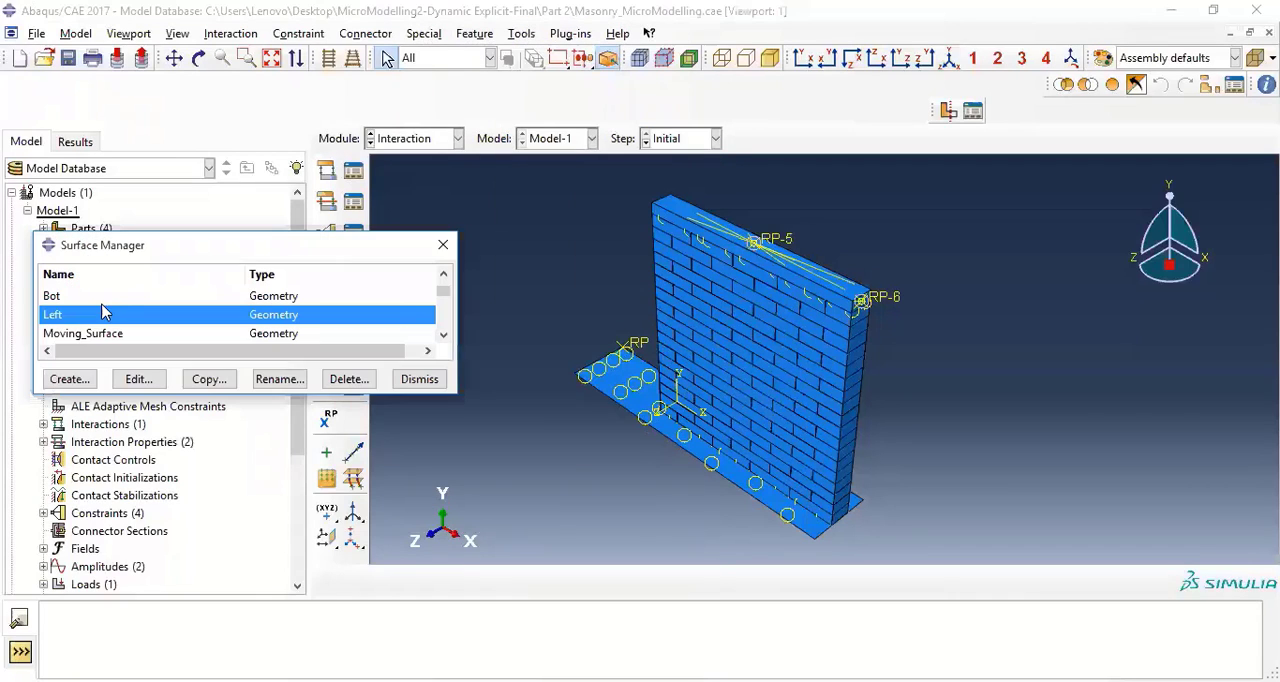
pyautogui.click(129, 385)
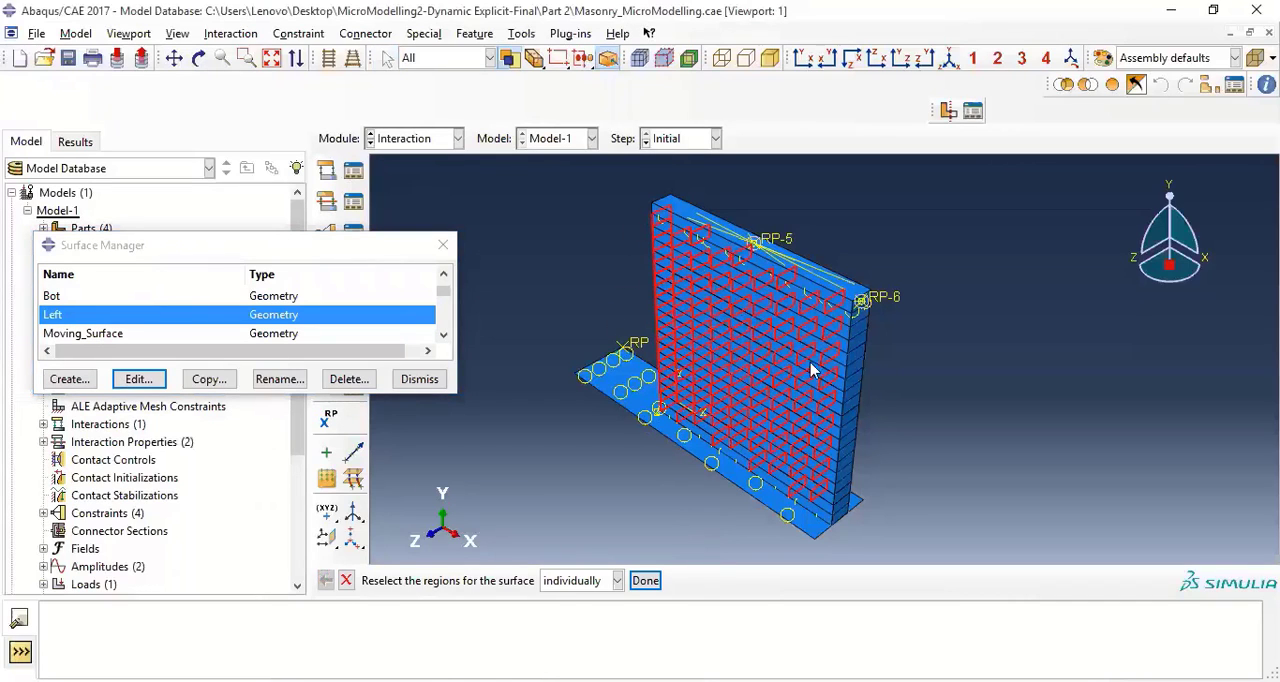
pyautogui.click(100, 297)
pyautogui.click(140, 380)
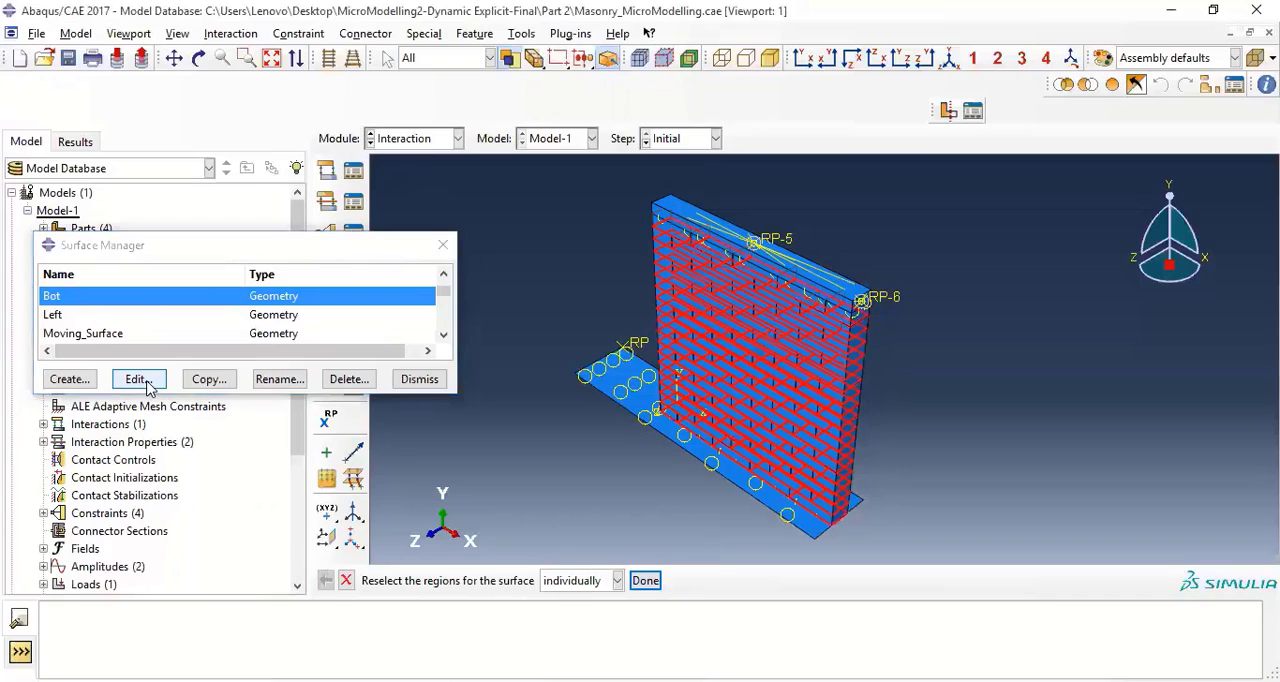
# Inspect the regions assigned to the Top and Right surfaces and close the surface manager
pyautogui.scroll(1, 68, 306)
pyautogui.scroll(-1, 72, 312)
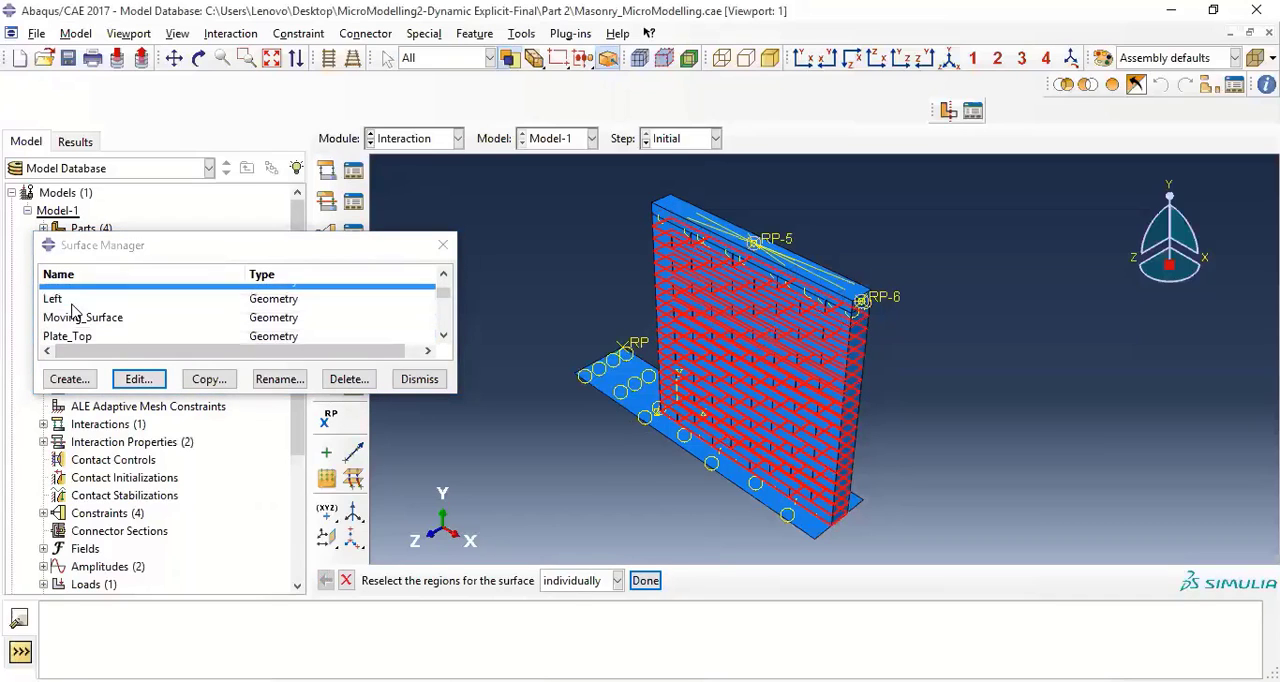
pyautogui.scroll(-4, 72, 312)
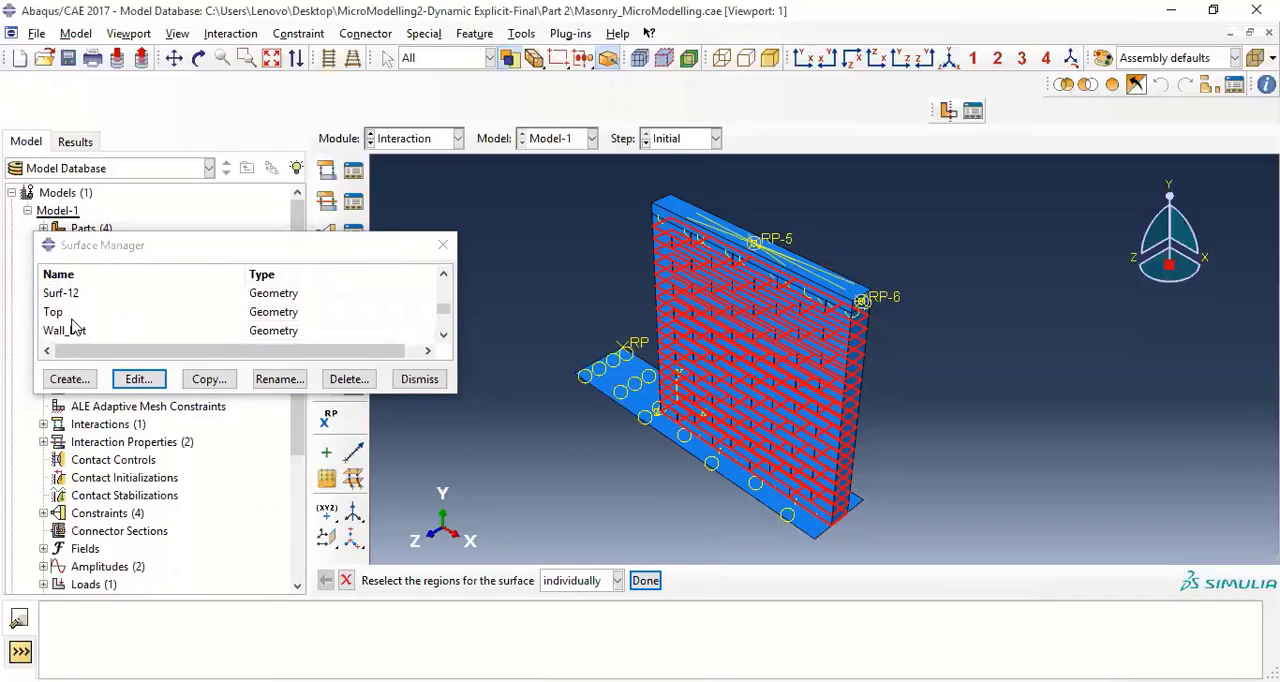
pyautogui.click(60, 312)
pyautogui.click(143, 380)
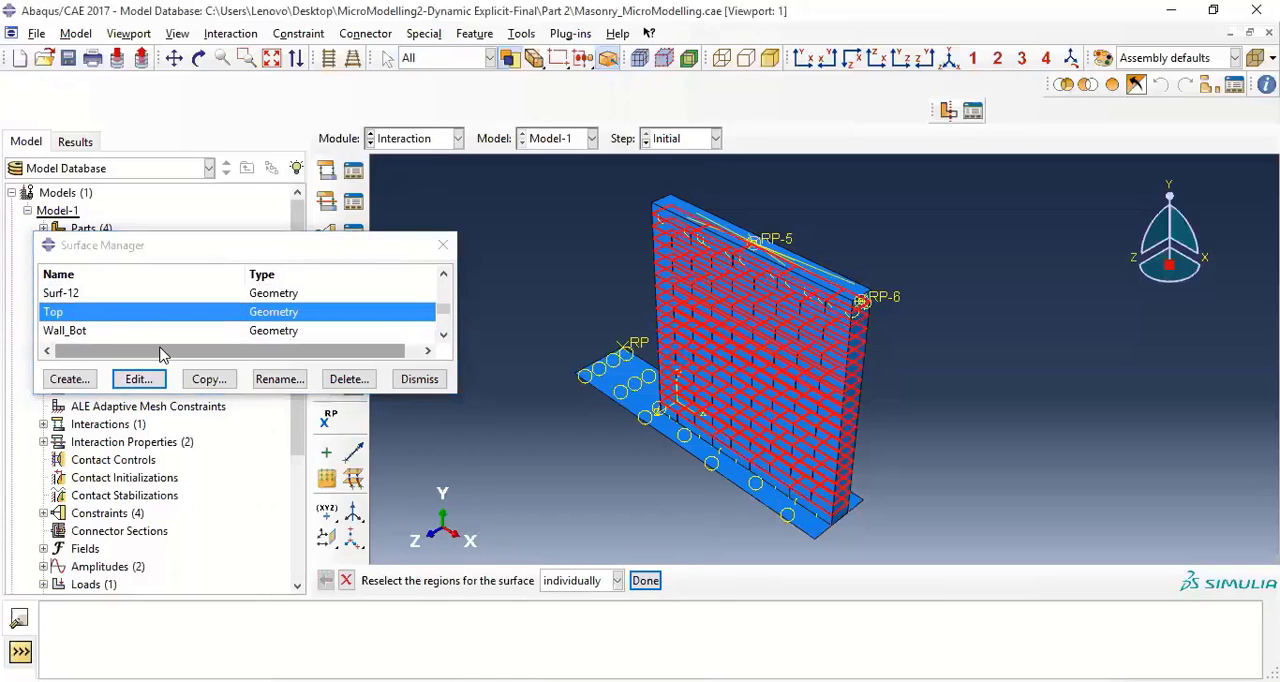
pyautogui.scroll(-5, 90, 318)
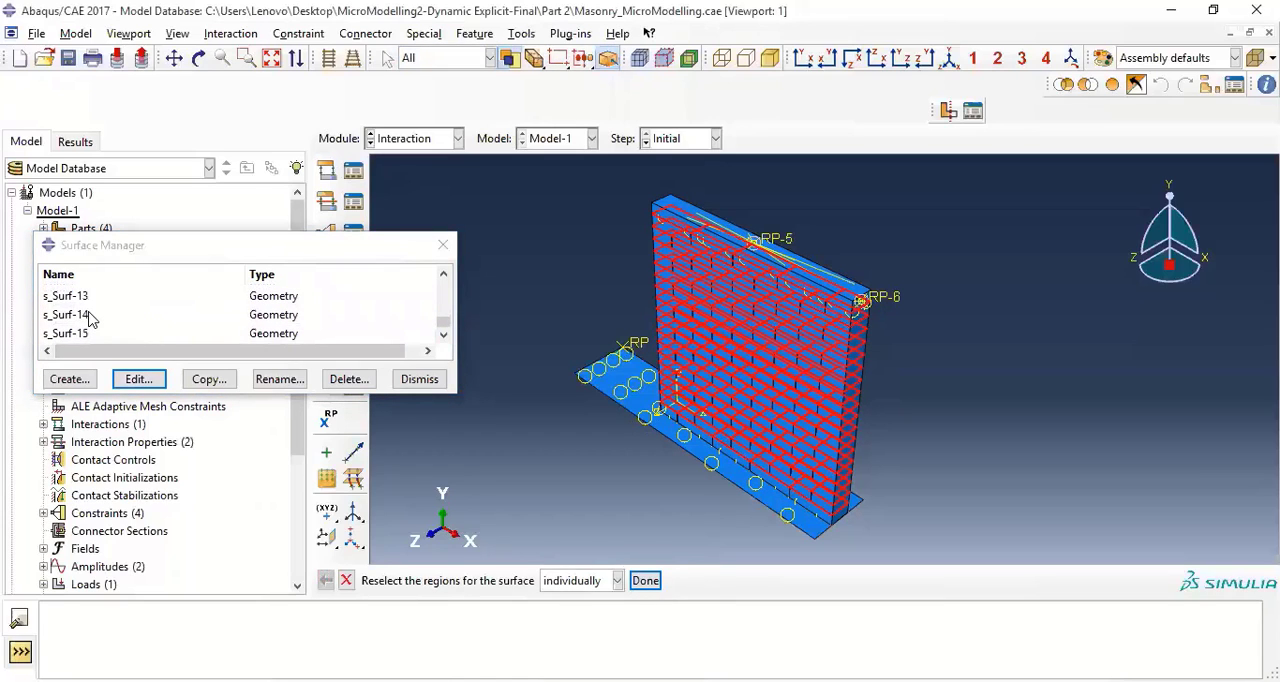
pyautogui.scroll(6, 90, 318)
pyautogui.scroll(-3, 90, 318)
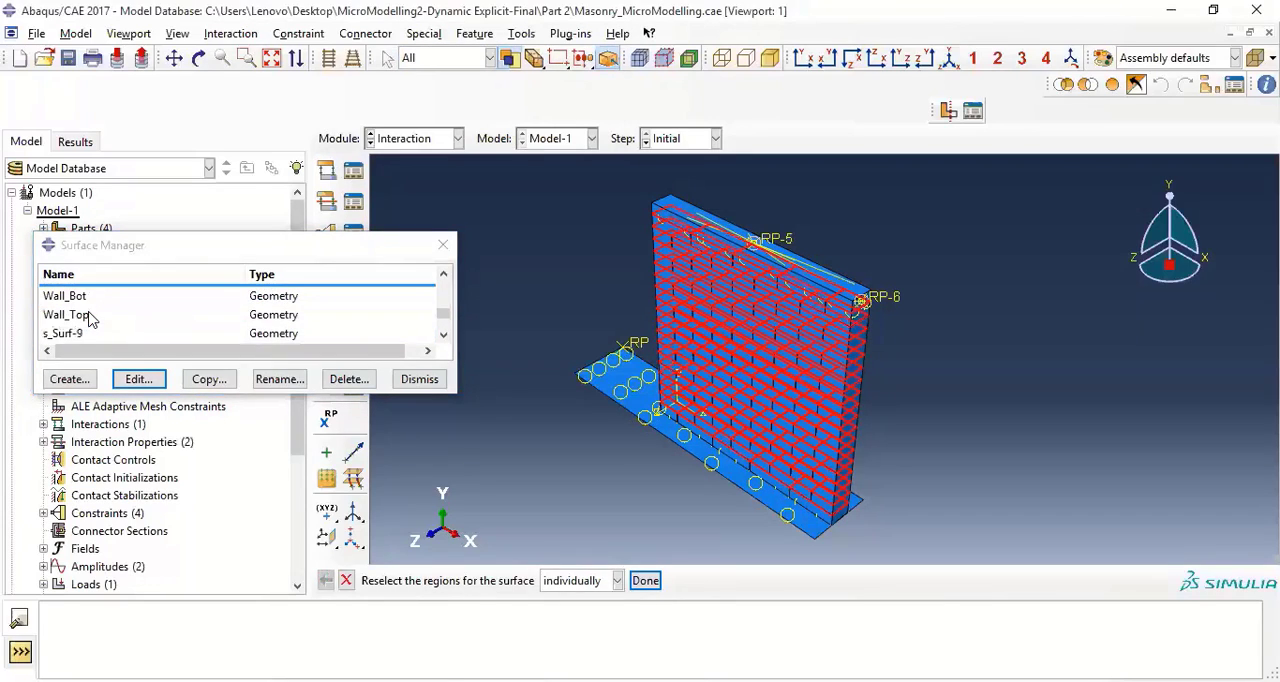
pyautogui.scroll(-3, 90, 318)
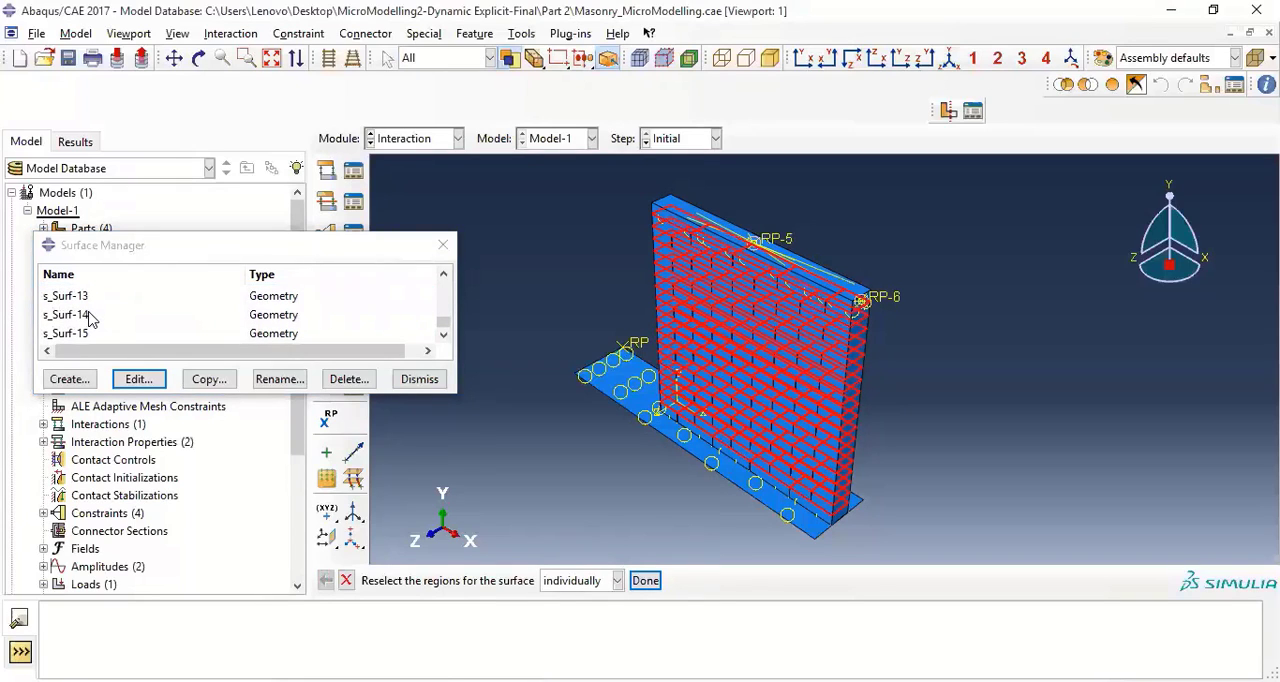
pyautogui.click(443, 274)
pyautogui.click(443, 274)
pyautogui.click(443, 274)
pyautogui.click(443, 274)
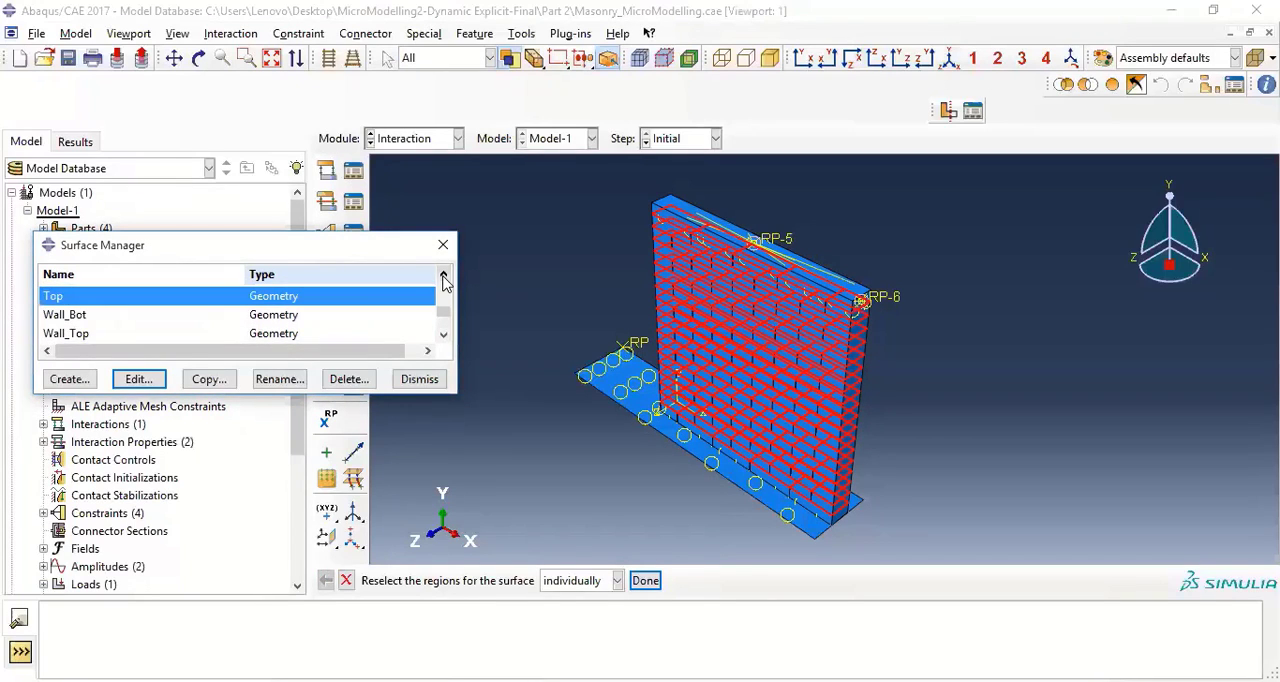
pyautogui.click(443, 274)
pyautogui.click(443, 274)
pyautogui.click(443, 274)
pyautogui.click(443, 274)
pyautogui.click(443, 274)
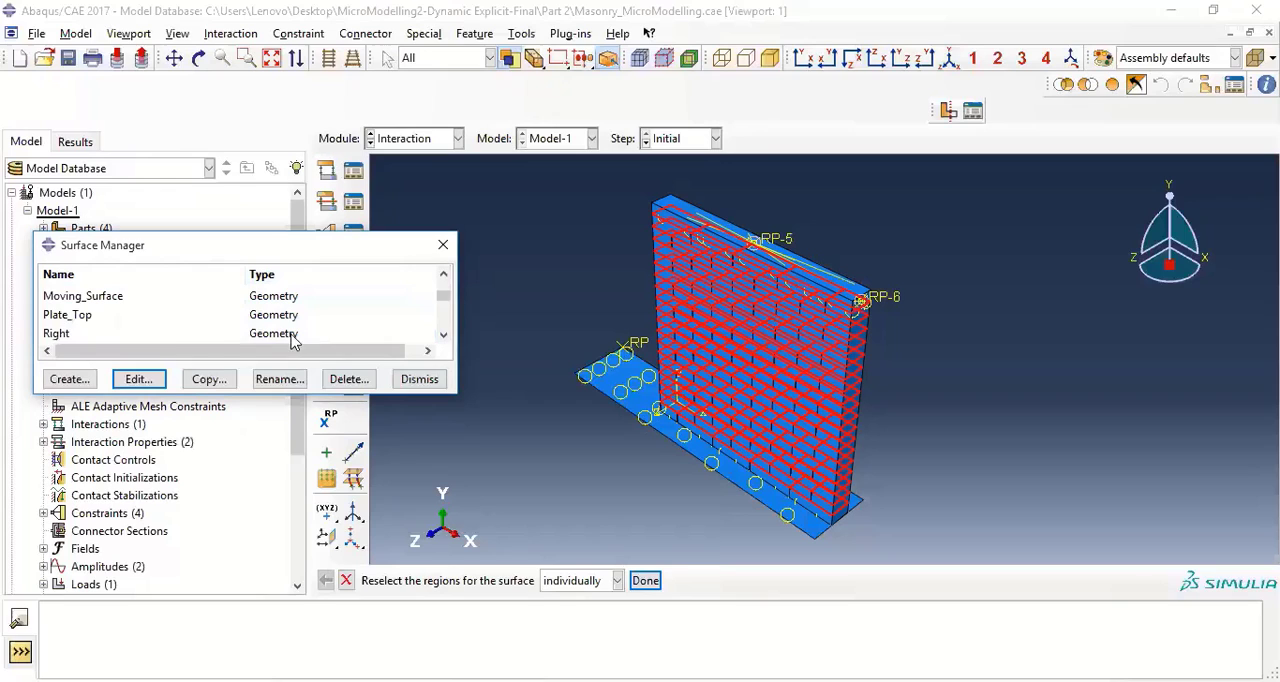
pyautogui.click(52, 333)
pyautogui.click(143, 379)
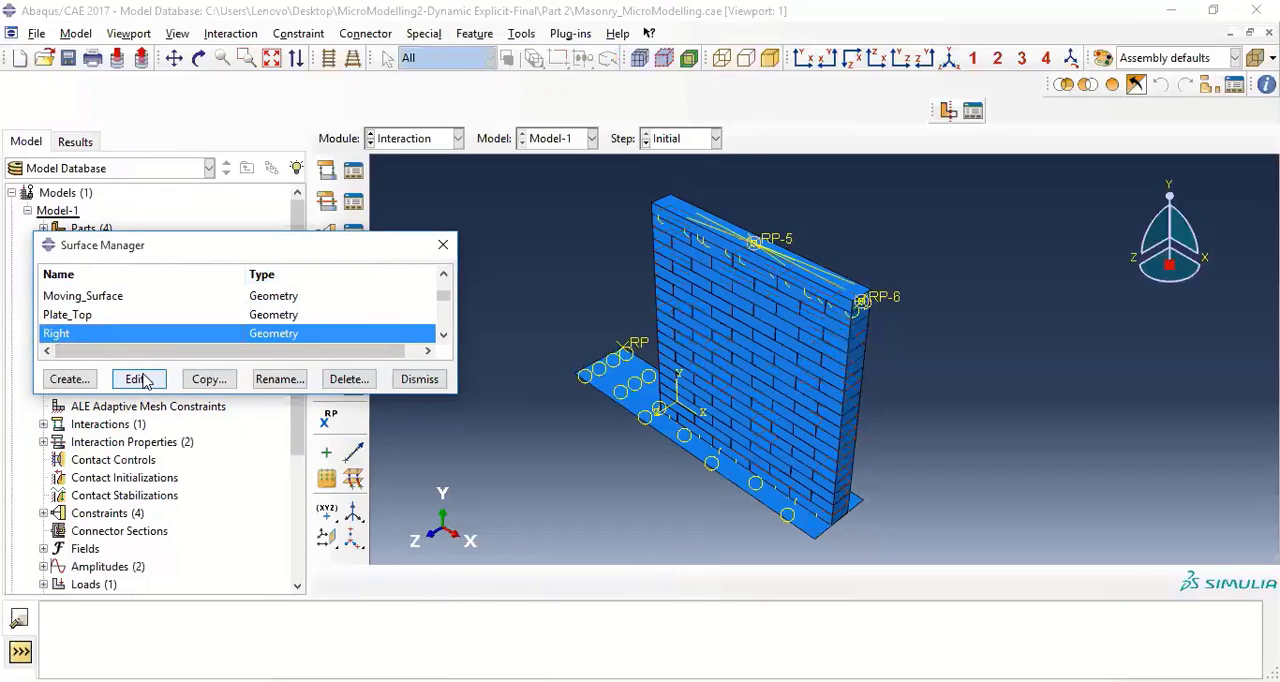
pyautogui.click(420, 379)
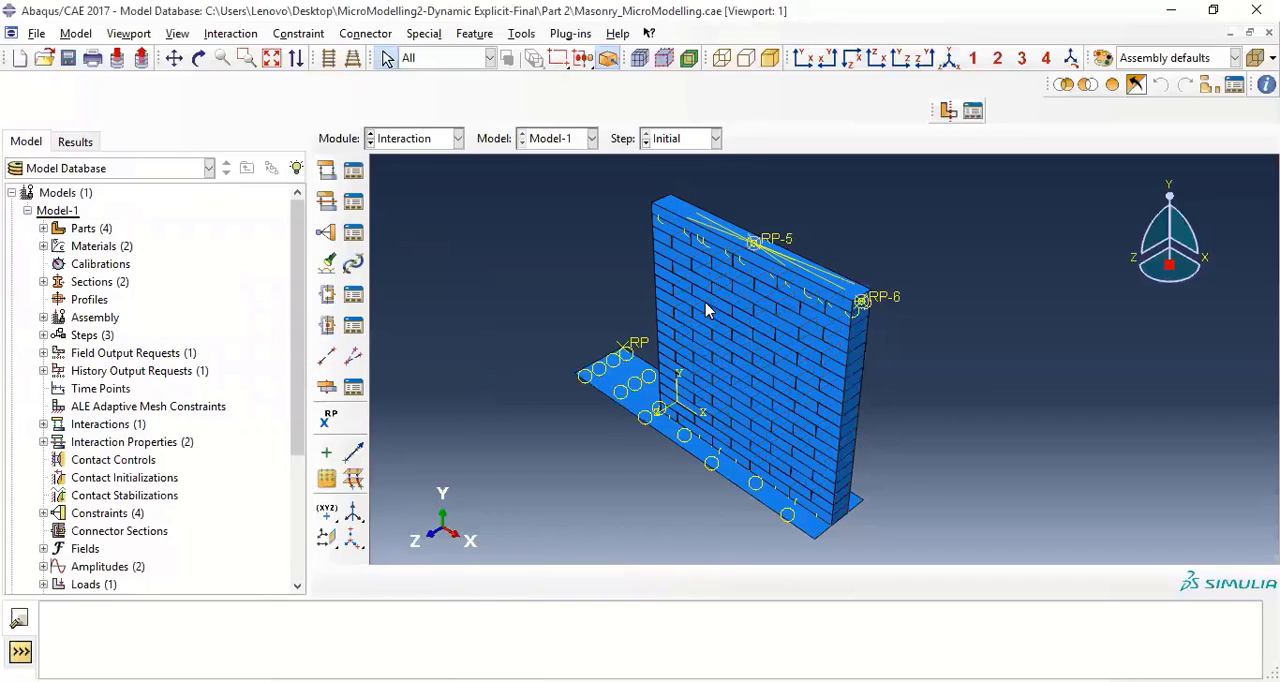
# Delete the existing general contact interaction Int-1 and close the interaction manager
pyautogui.click(353, 172)
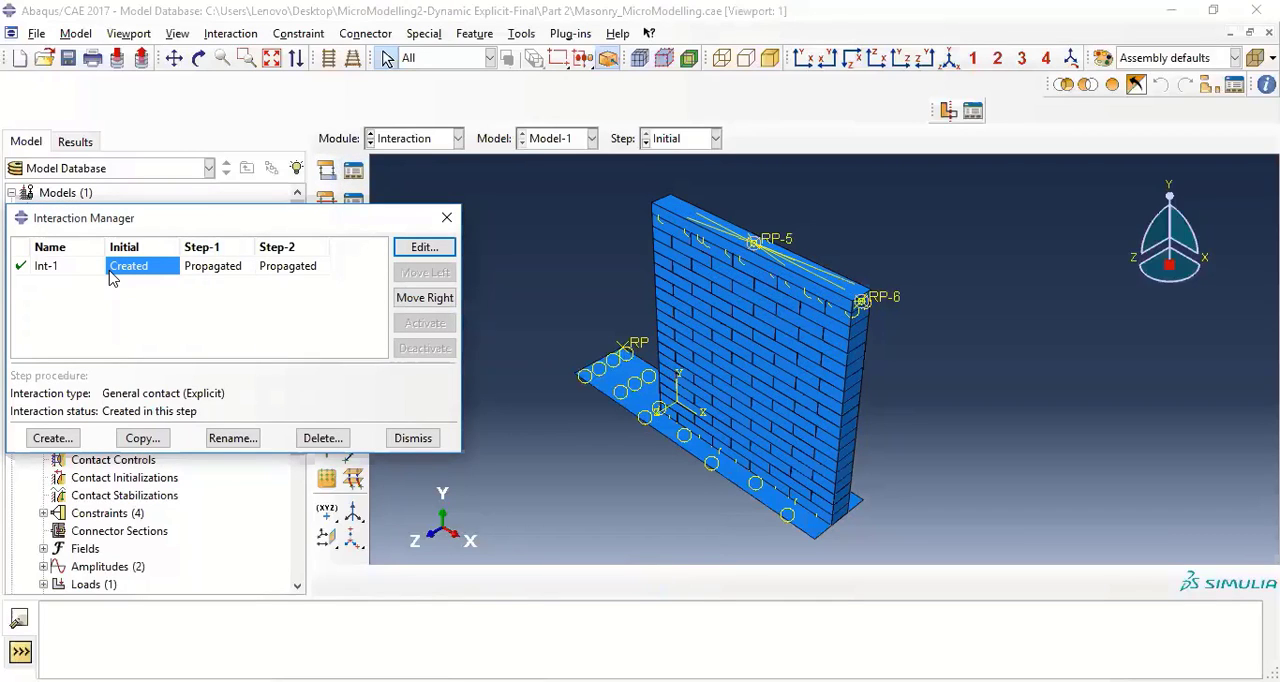
pyautogui.click(322, 438)
pyautogui.click(602, 372)
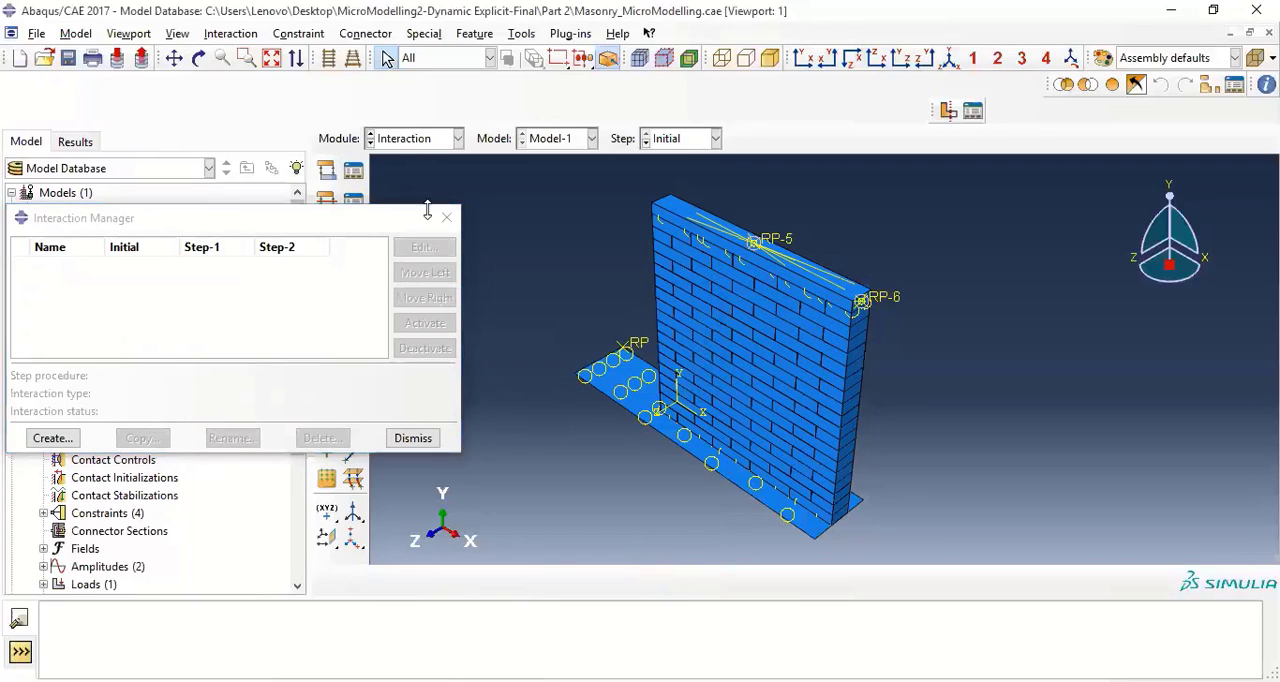
pyautogui.click(446, 217)
# Create a General contact (Explicit) interaction Int-1 in the Initial step with Default as the global property assignment
pyautogui.click(327, 171)
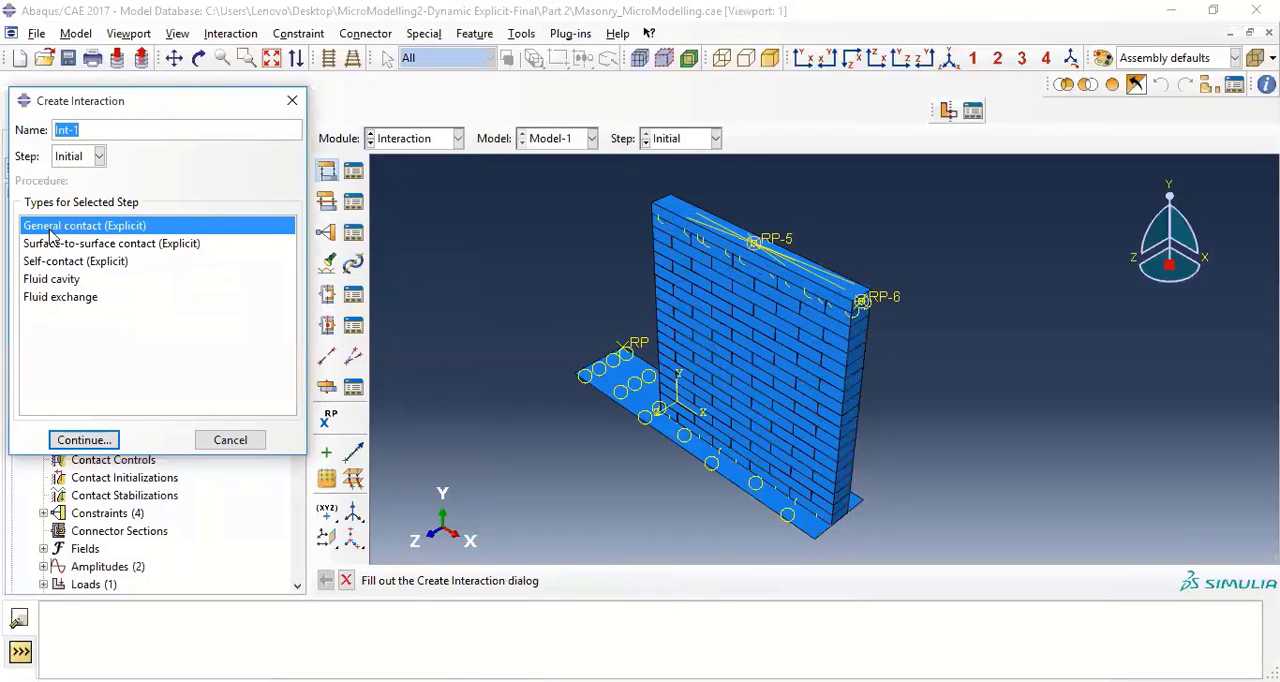
pyautogui.click(84, 440)
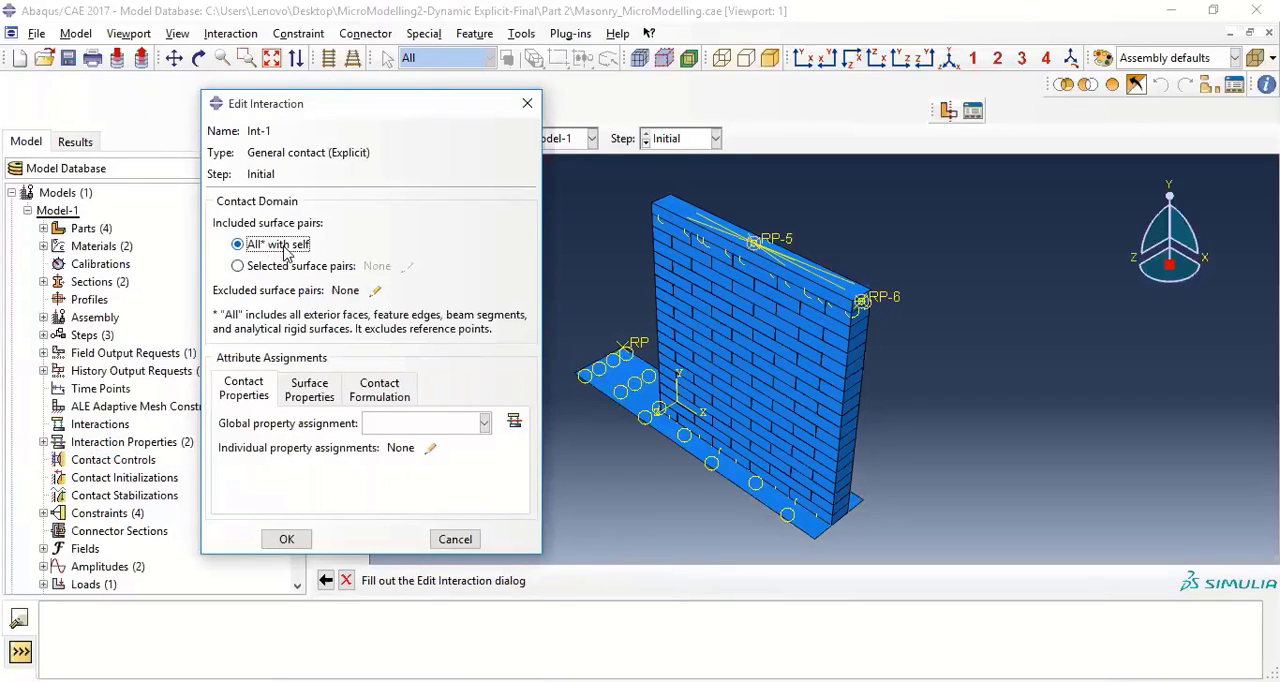
pyautogui.click(409, 424)
pyautogui.click(397, 445)
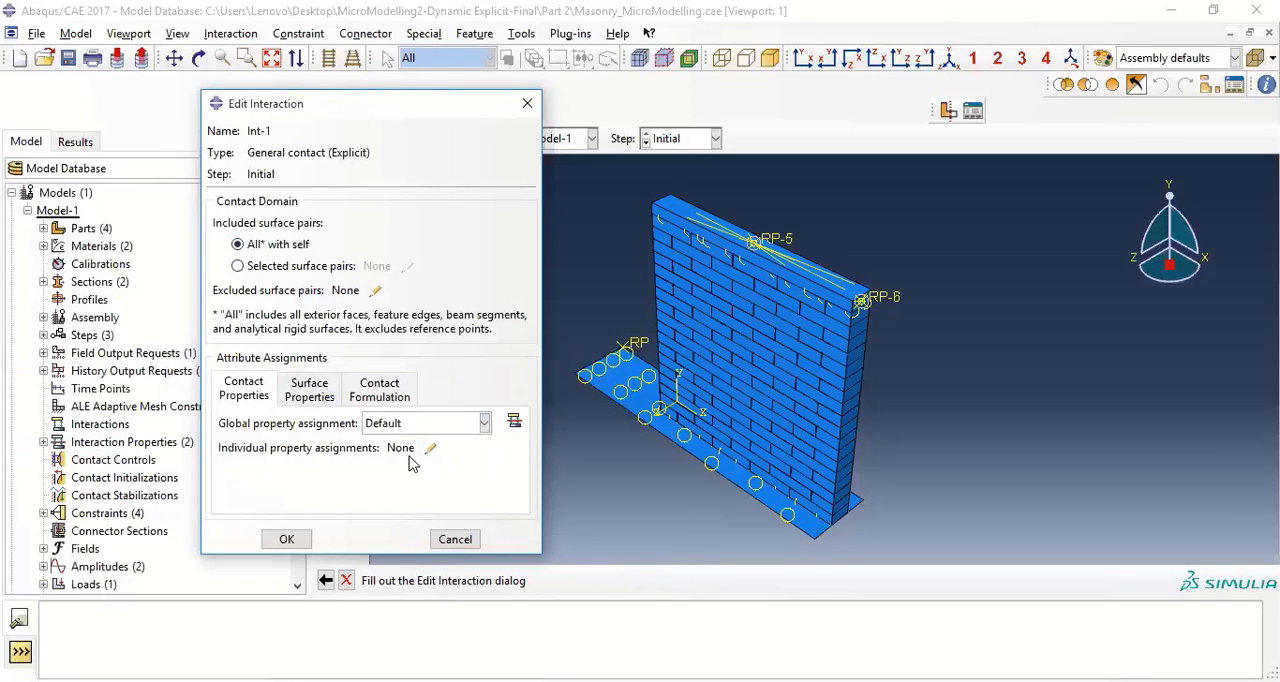
# Add an individual contact property assignment pairing the Bot surface with Bot using the Mortar Surface property
pyautogui.click(429, 451)
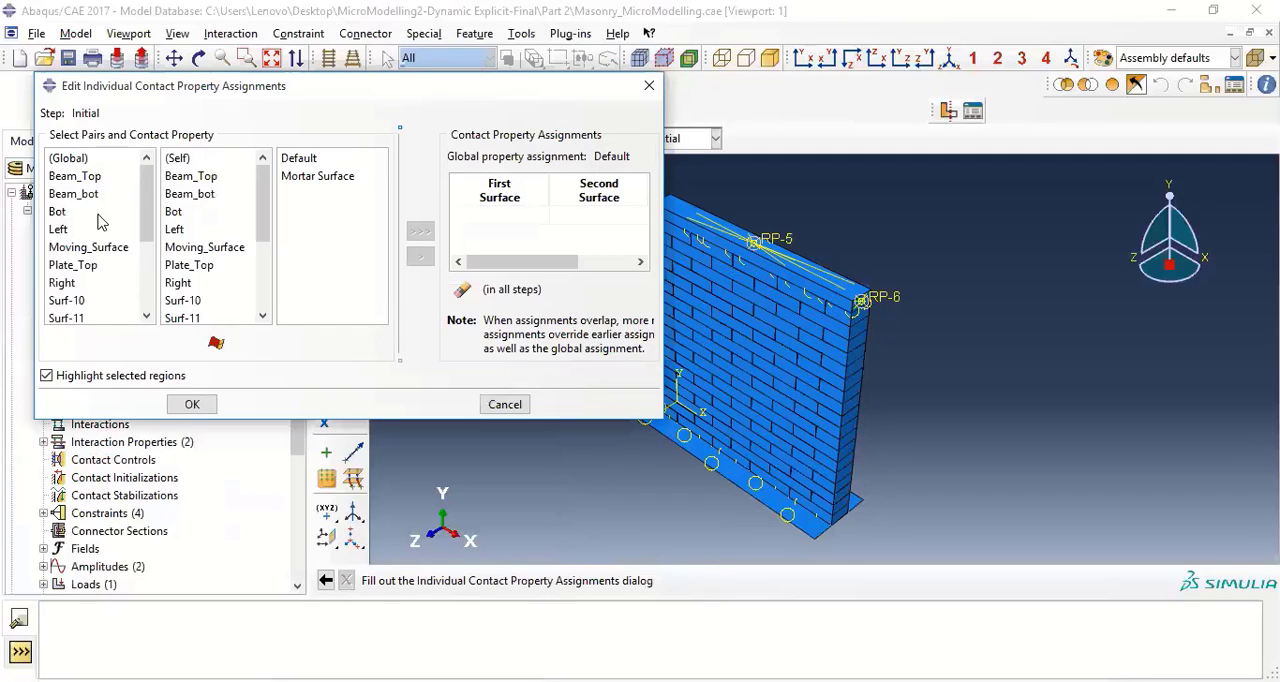
pyautogui.click(70, 214)
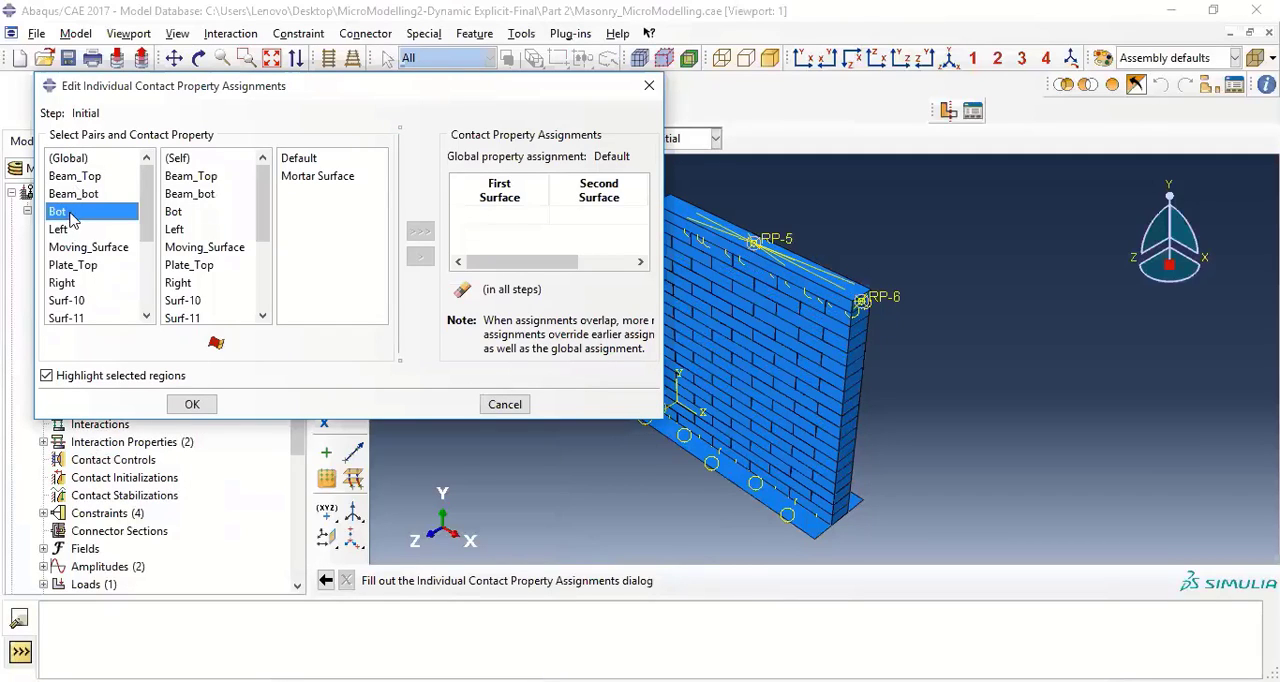
pyautogui.click(177, 213)
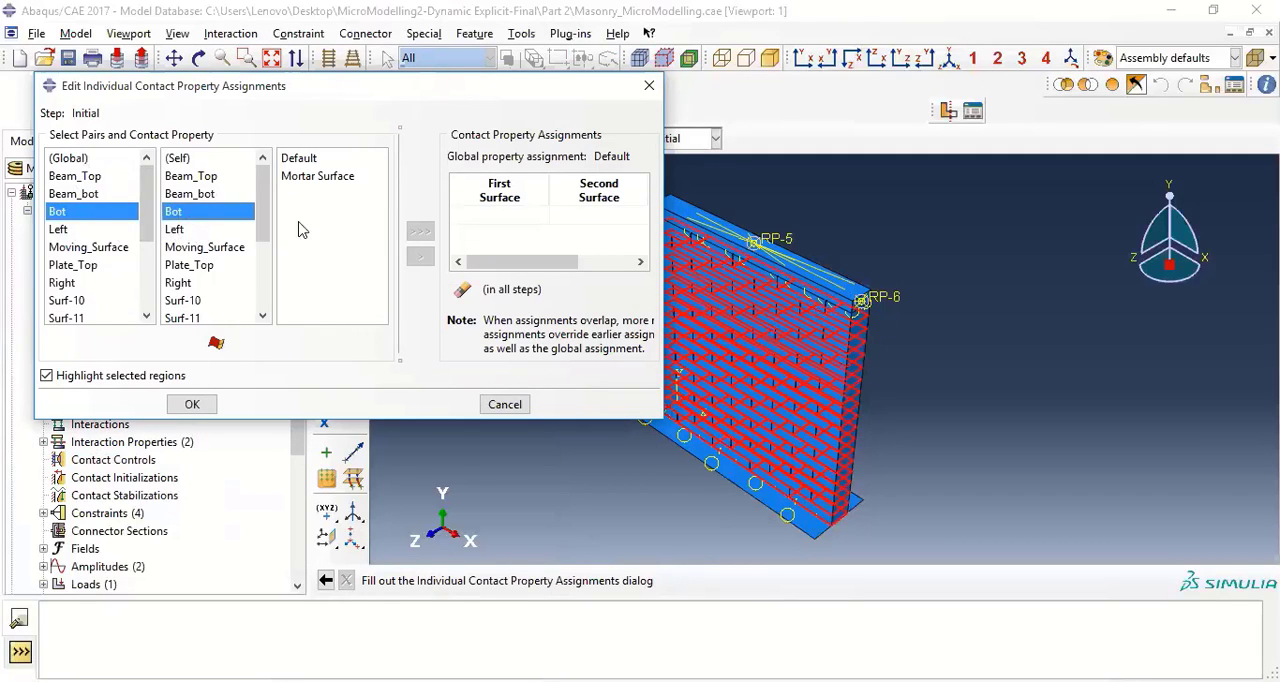
pyautogui.click(316, 177)
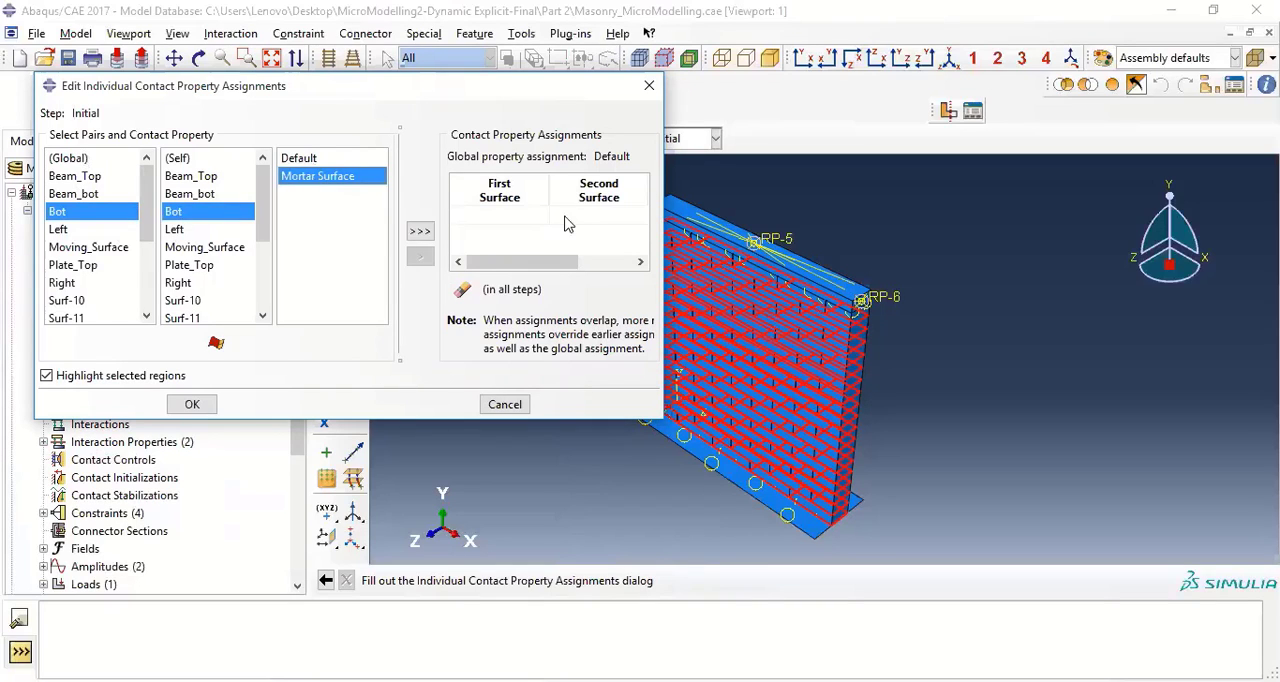
pyautogui.click(420, 234)
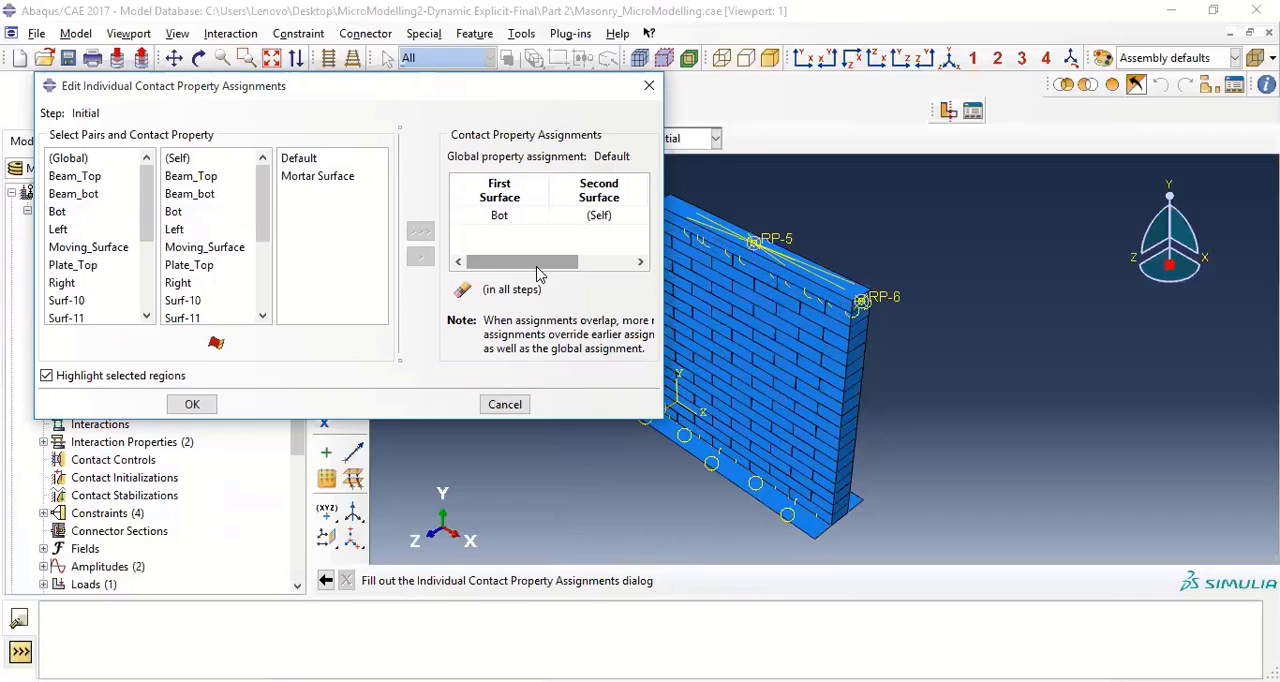
# Replace the Bot self-contact assignment with a Bot and Top surface pair using the Mortar Surface property
pyautogui.moveTo(578, 262); pyautogui.dragTo(512, 272)
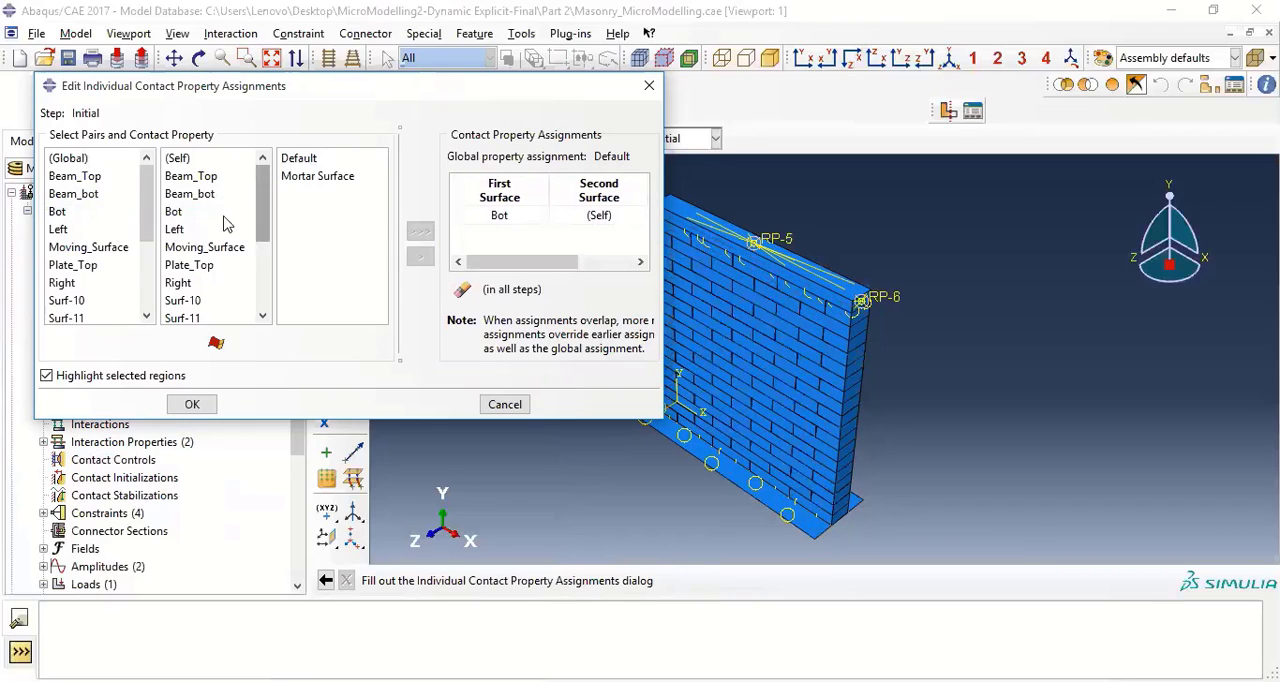
pyautogui.click(512, 217)
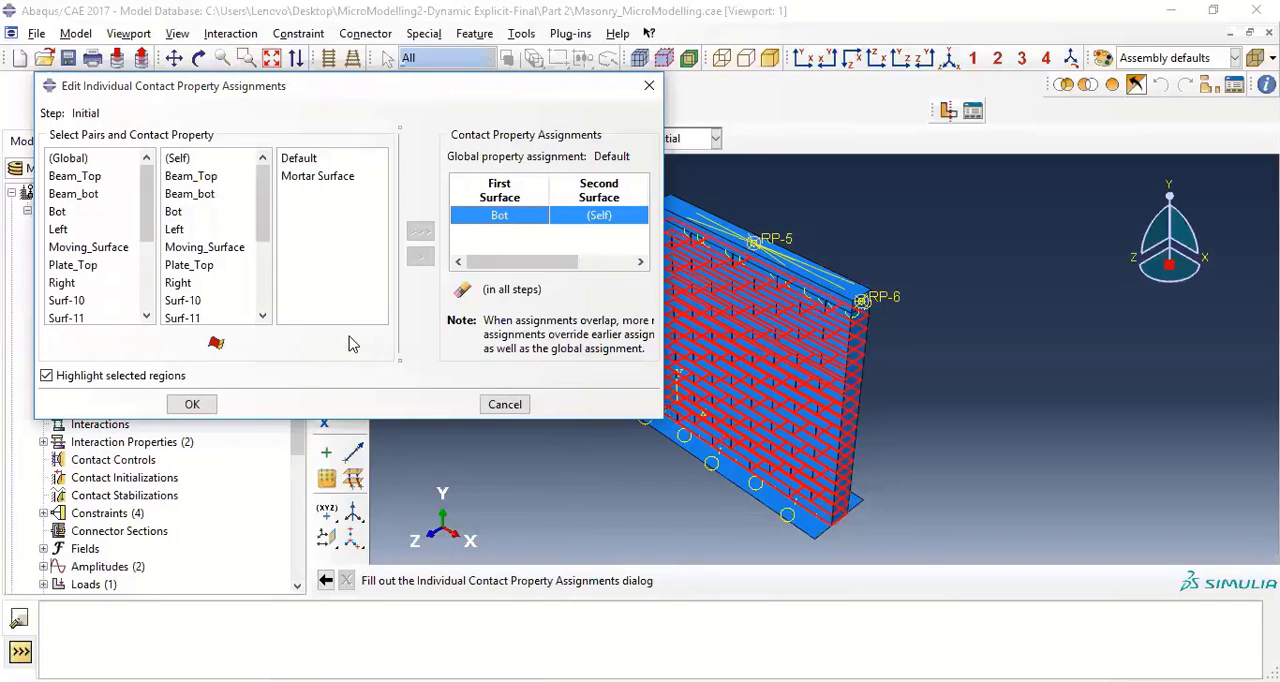
pyautogui.click(72, 213)
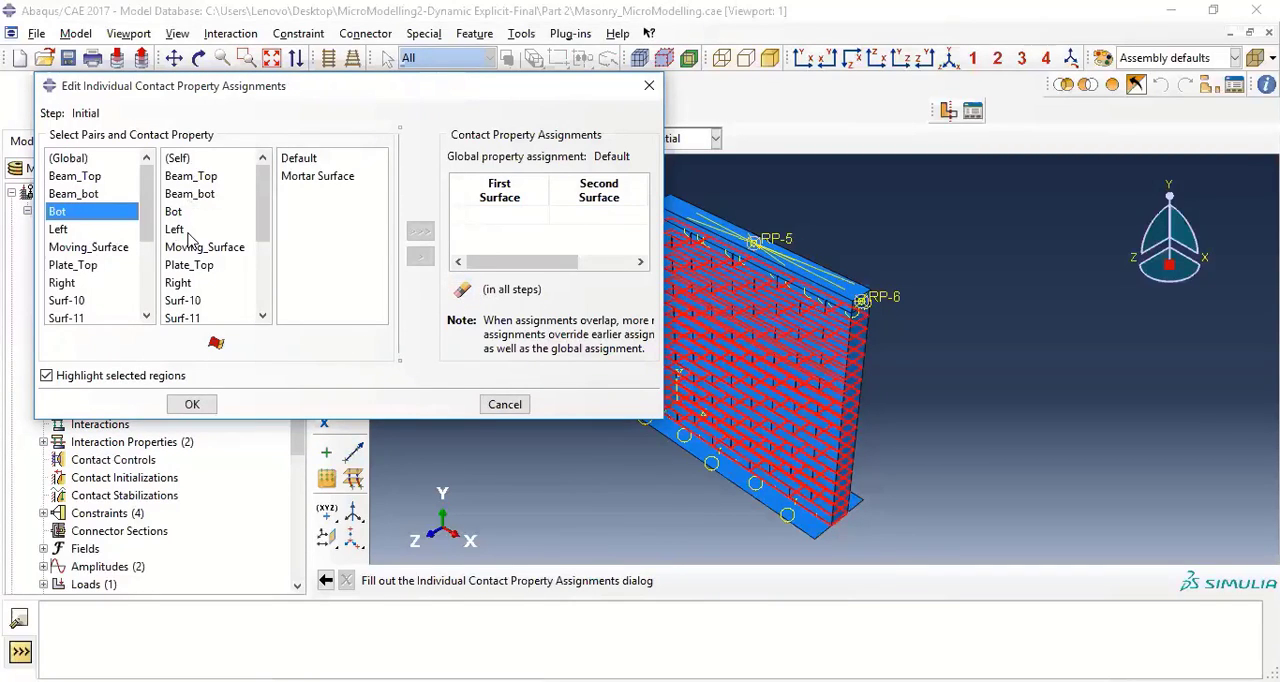
pyautogui.scroll(-1, 178, 265)
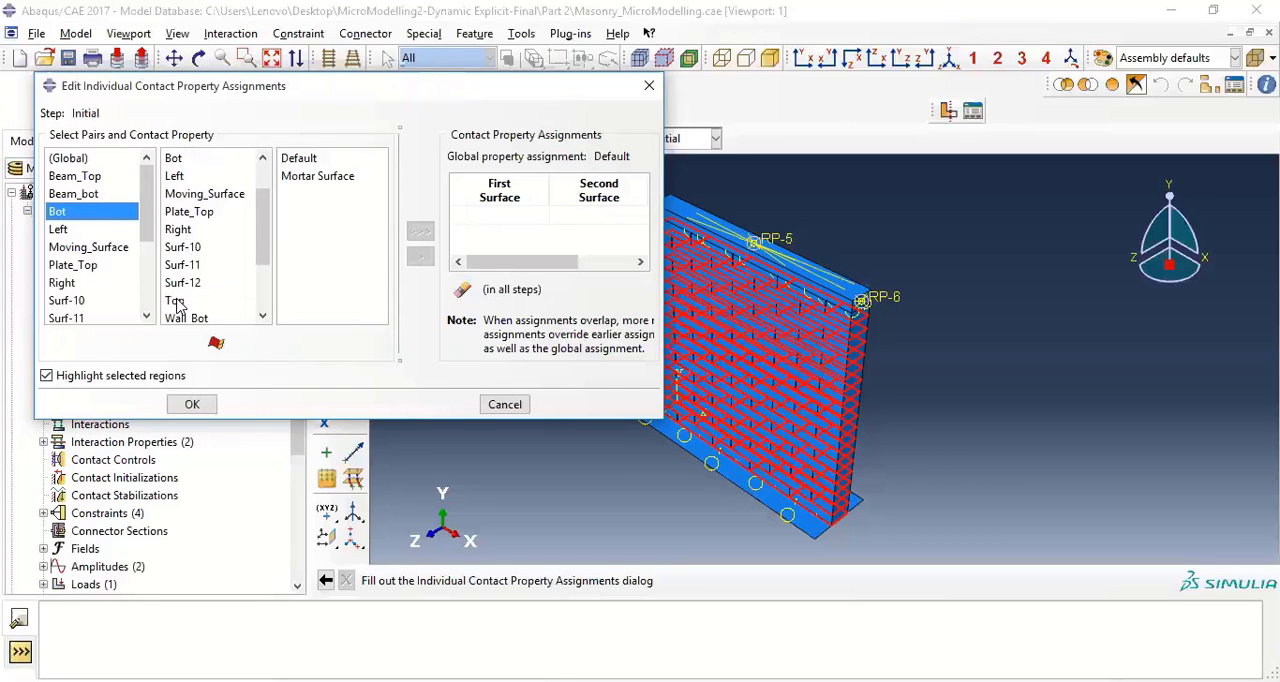
pyautogui.click(176, 300)
pyautogui.click(313, 180)
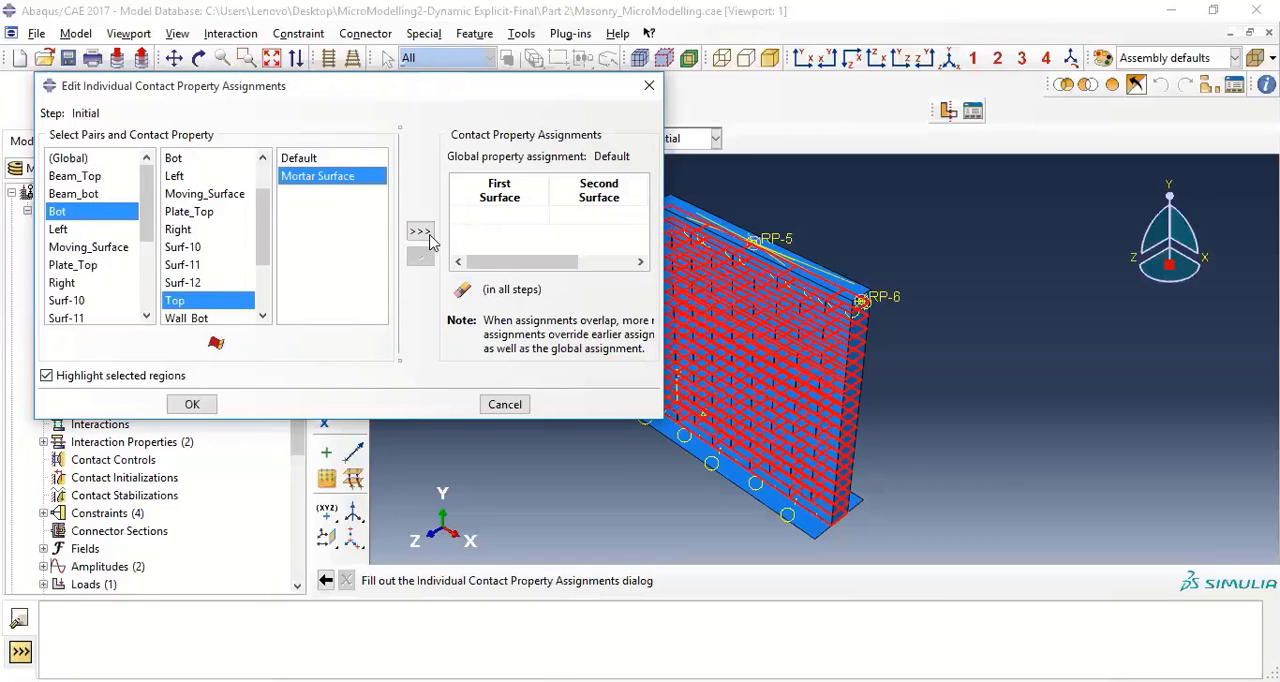
pyautogui.click(420, 231)
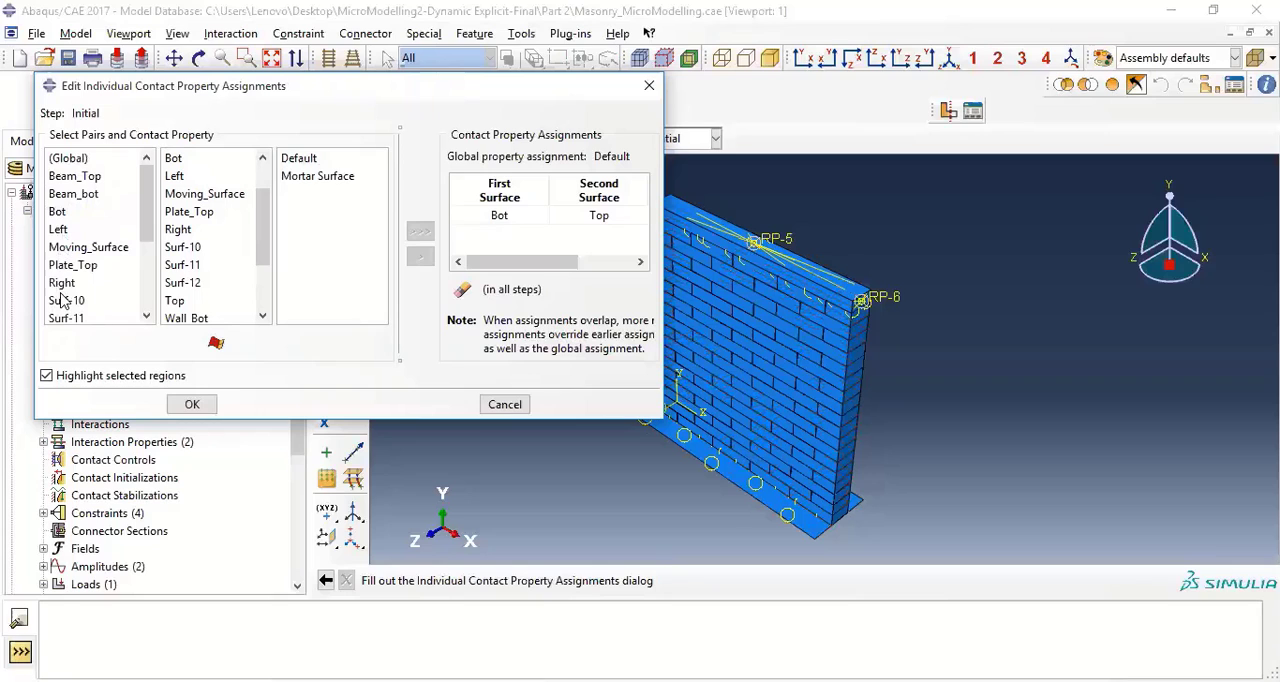
# Assign the Mortar Surface property to the Left and Right surface pair and finish creating interaction Int-1
pyautogui.click(60, 230)
pyautogui.click(175, 231)
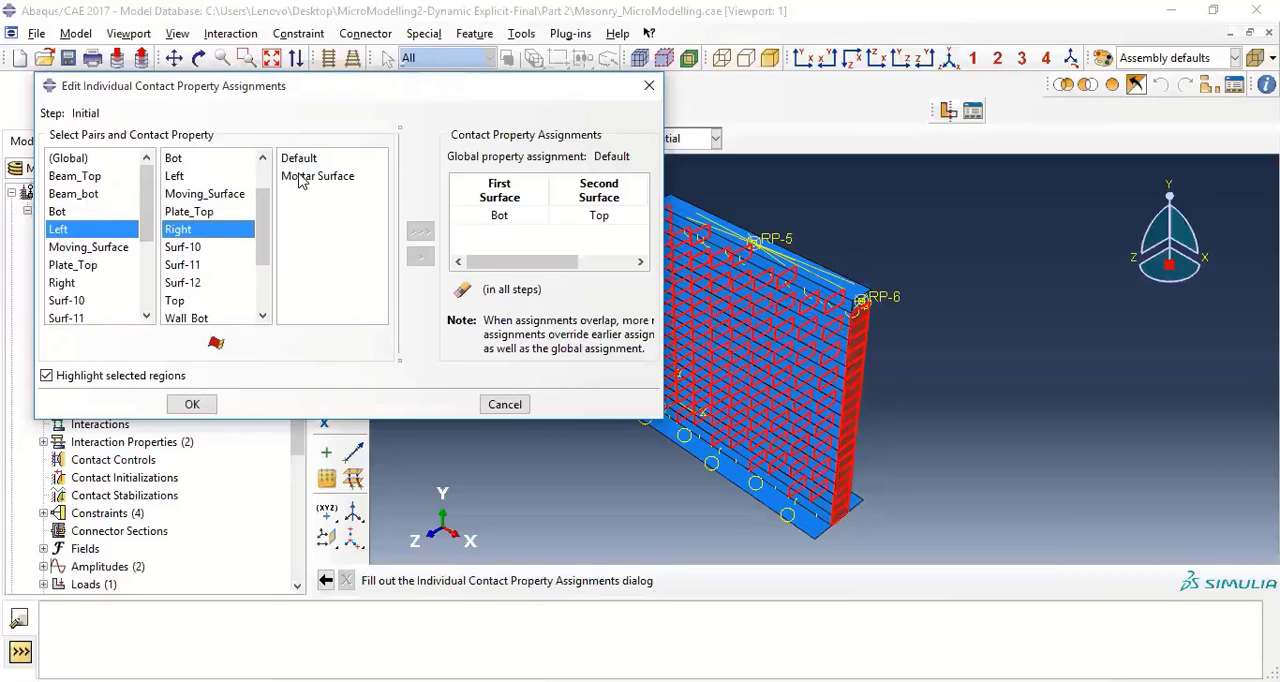
pyautogui.click(317, 176)
pyautogui.click(420, 231)
pyautogui.click(189, 413)
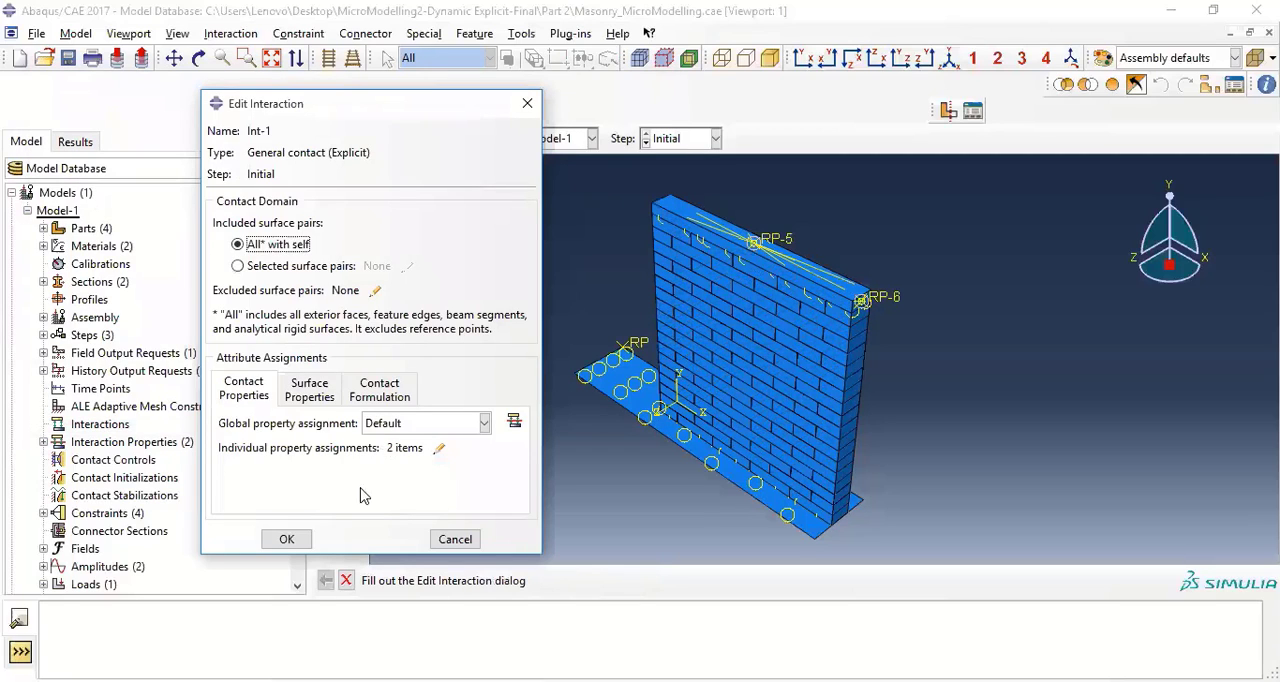
pyautogui.click(286, 541)
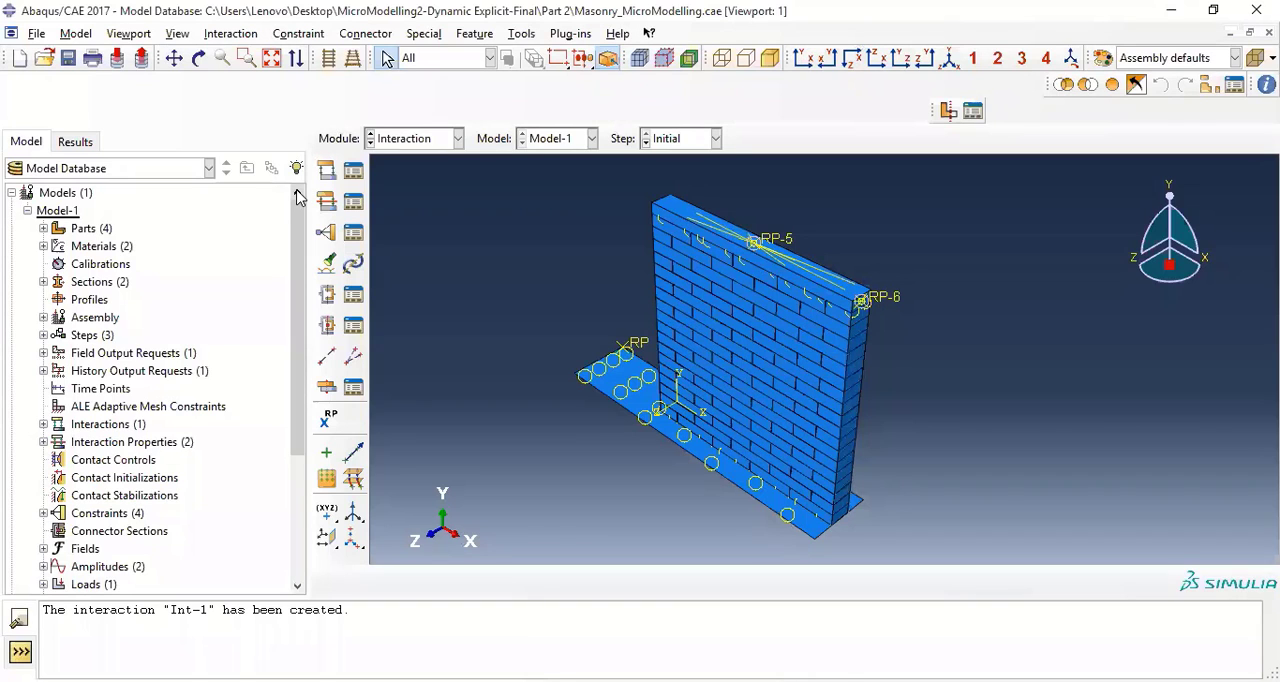
# Inspect the basic settings of analysis step Step-1 and close them without changes
pyautogui.scroll(-4, 105, 374)
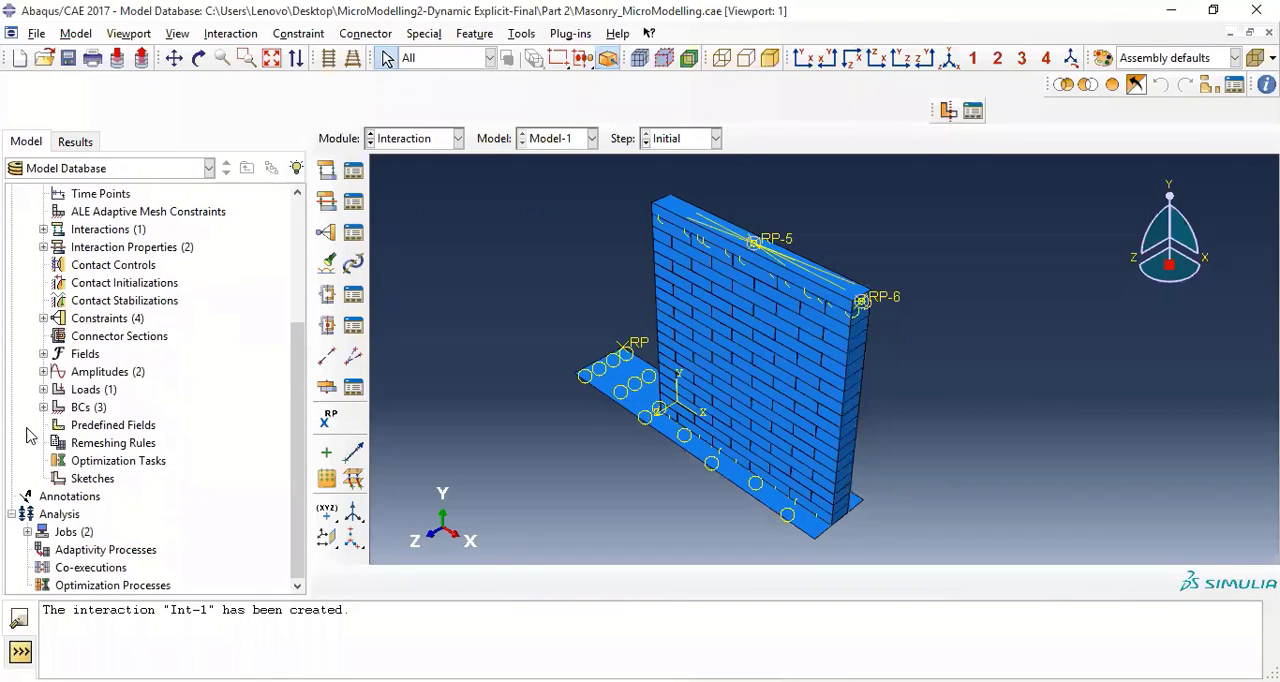
pyautogui.scroll(2, 45, 420)
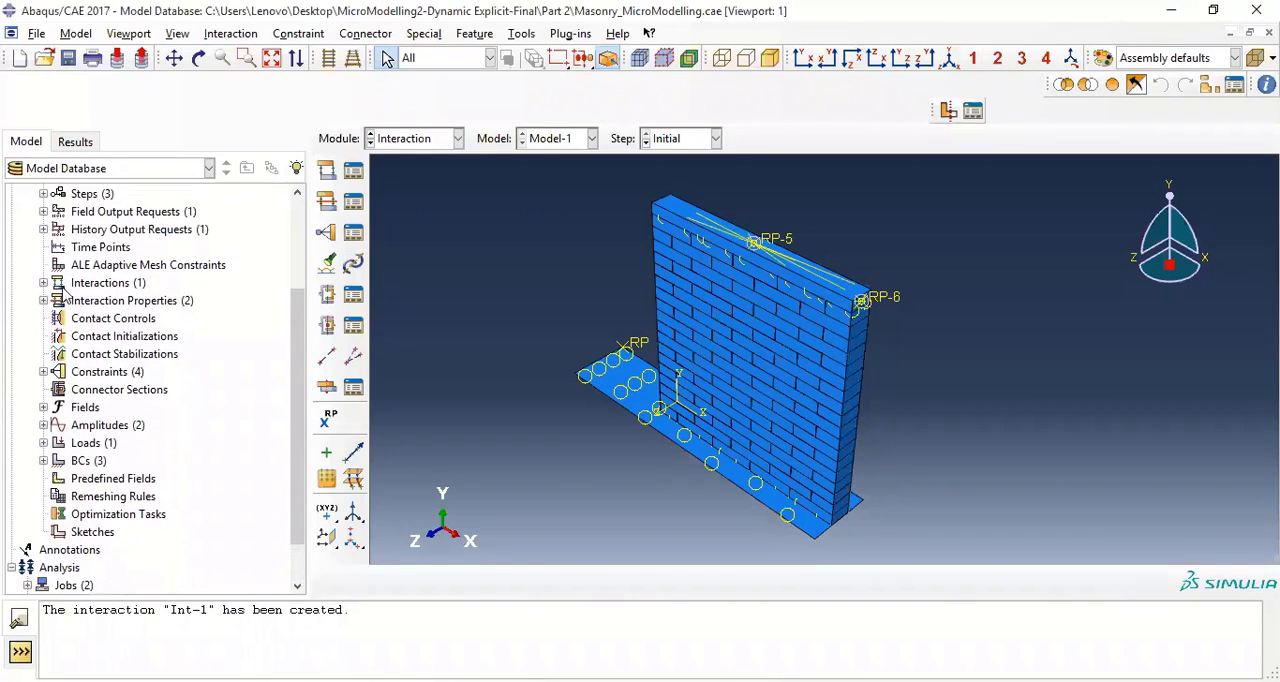
pyautogui.click(43, 247)
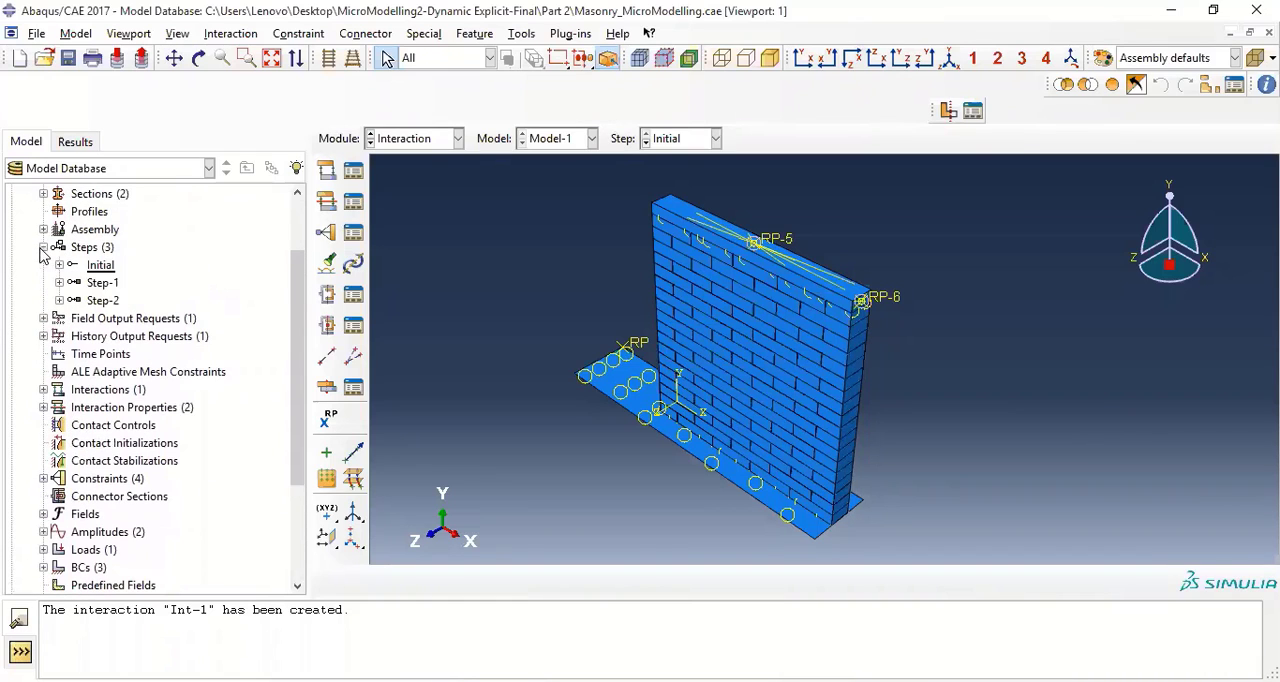
pyautogui.click(101, 287)
pyautogui.doubleClick(101, 285)
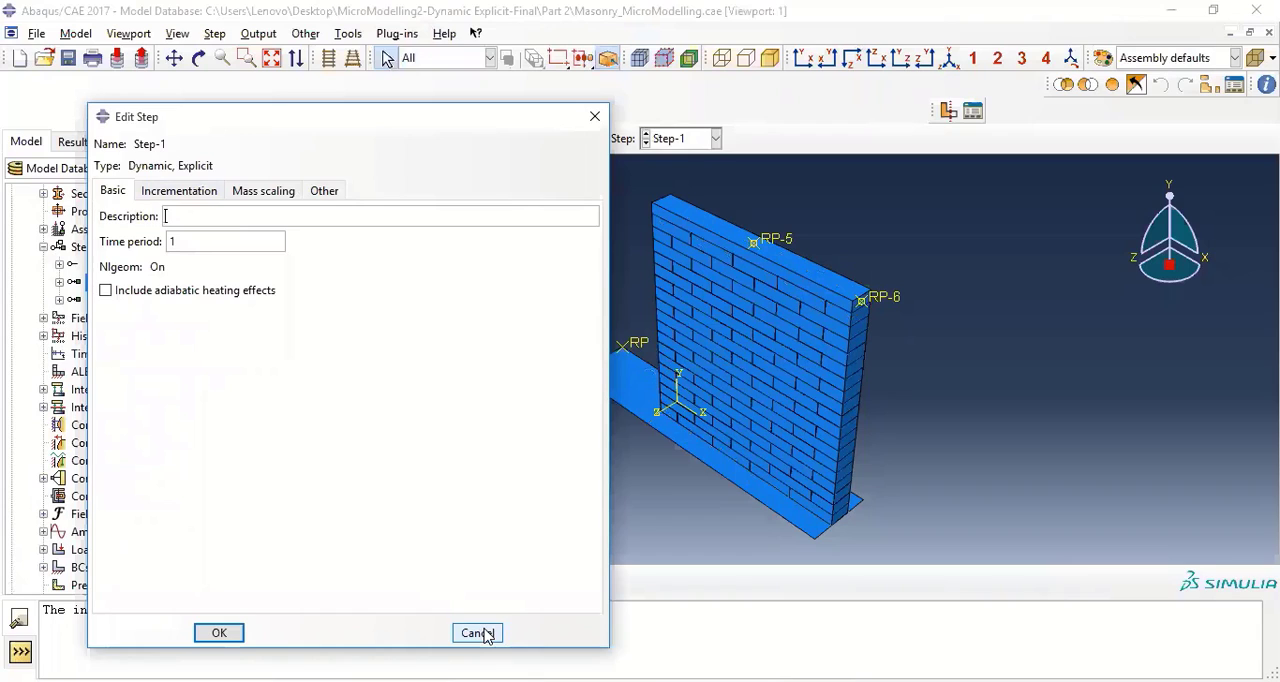
pyautogui.click(483, 633)
# Delete analysis steps Step-2 and Step-1 from the model
pyautogui.click(96, 302)
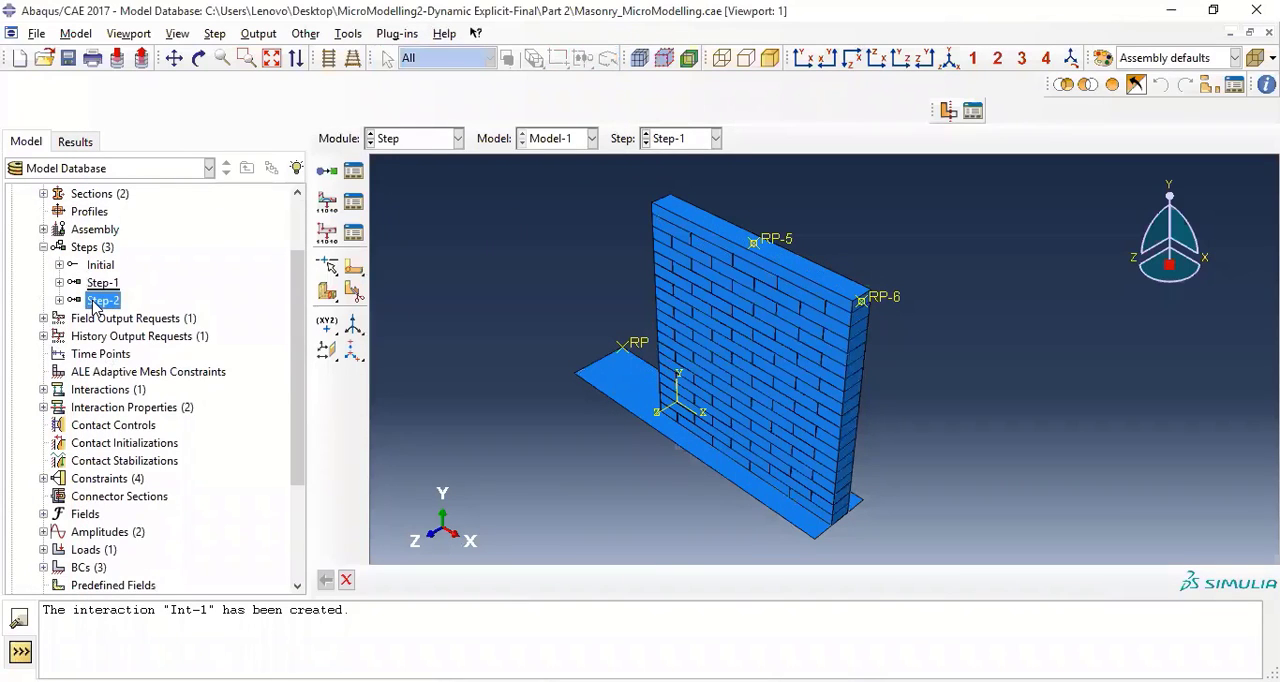
pyautogui.rightClick(96, 304)
pyautogui.click(150, 401)
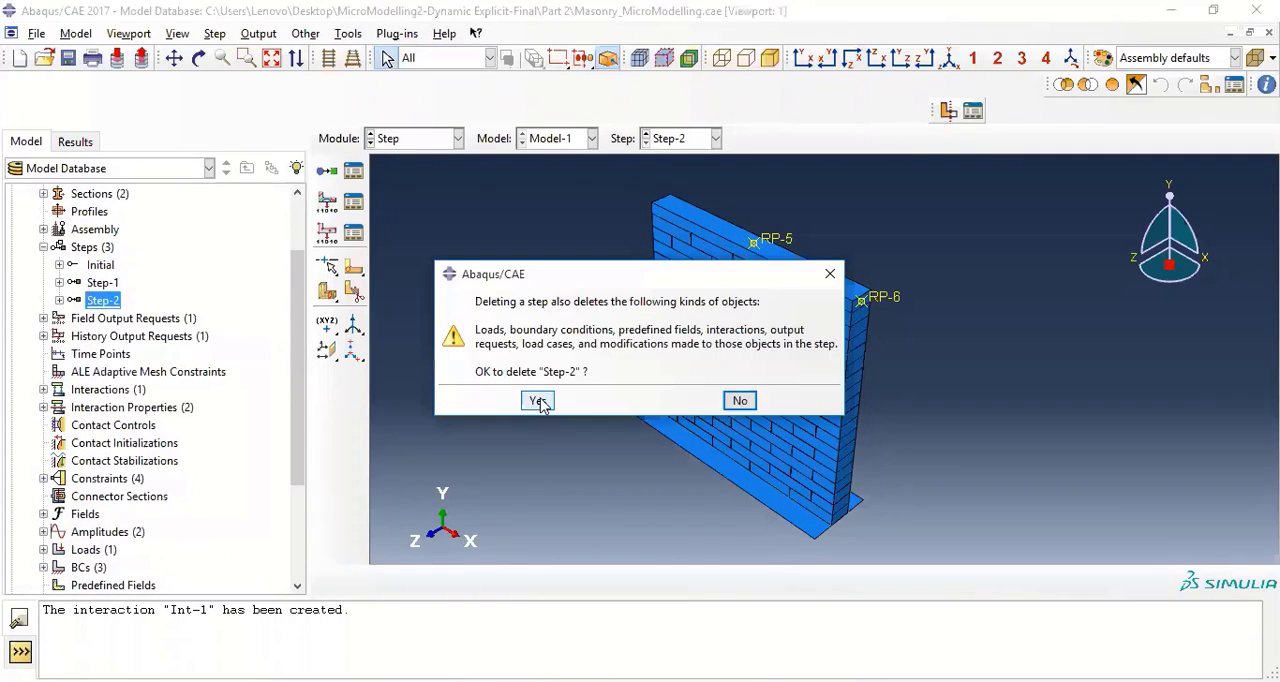
pyautogui.click(538, 401)
pyautogui.rightClick(102, 283)
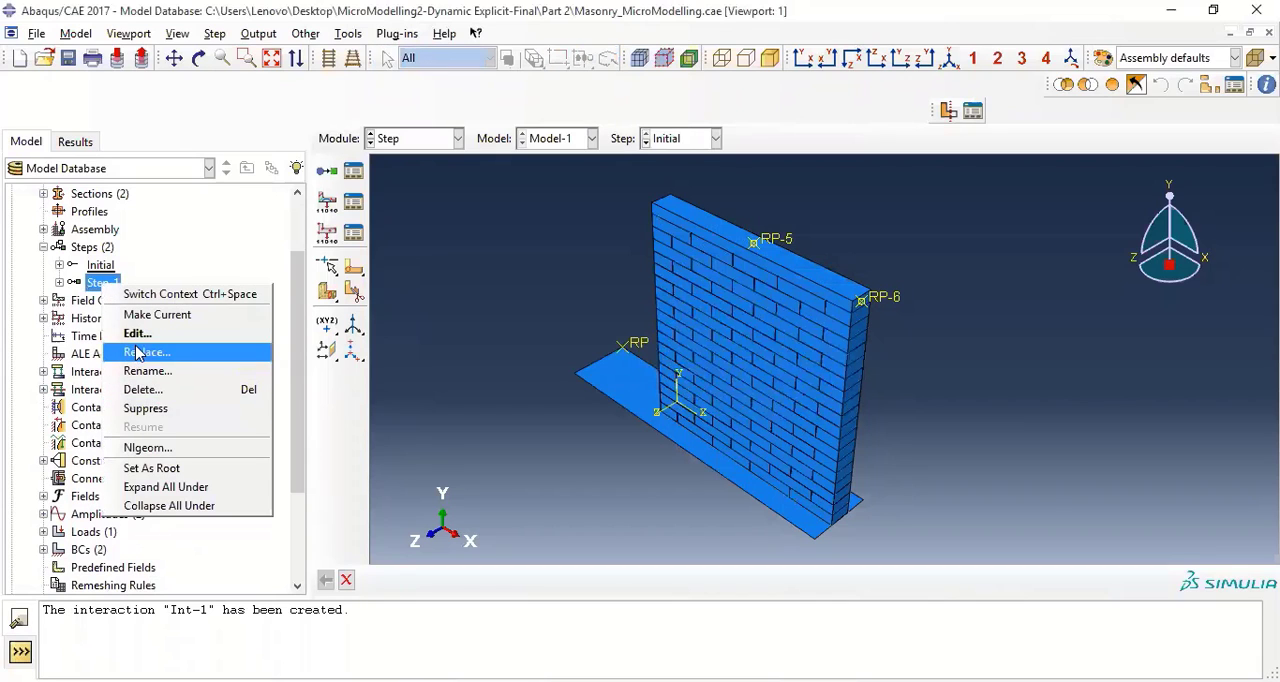
pyautogui.click(143, 389)
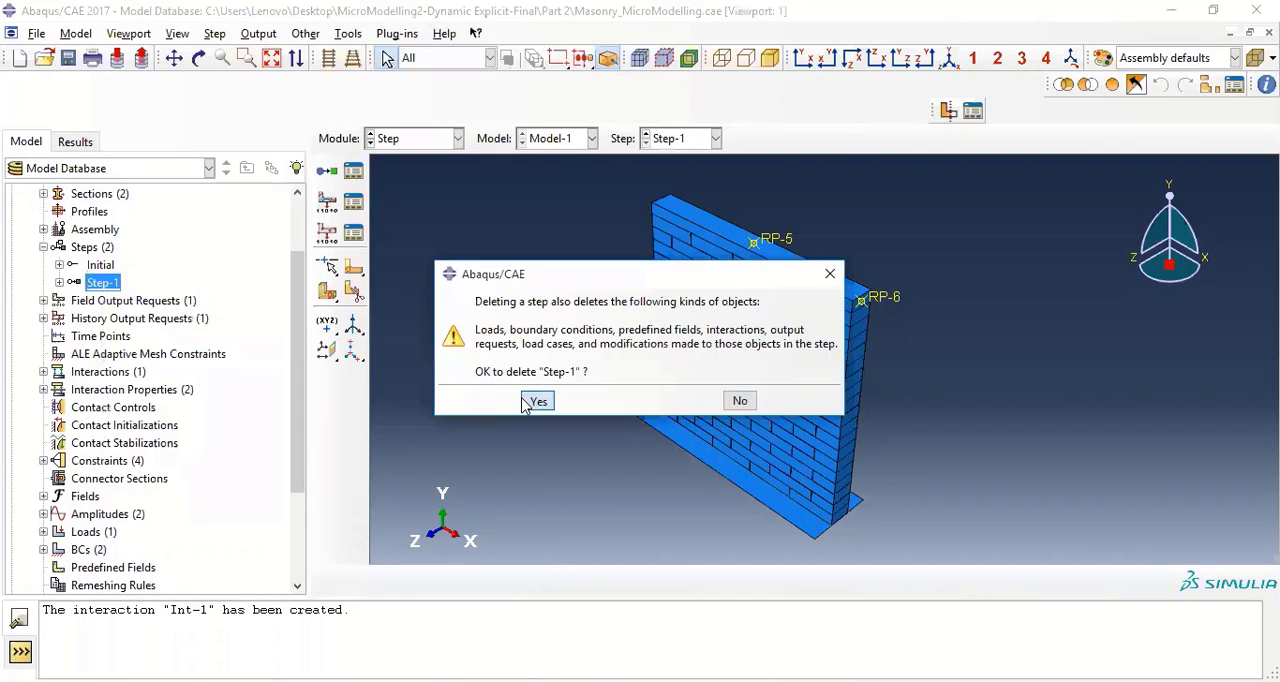
pyautogui.click(538, 401)
# Try to create a Static, General step Step-1 after Initial with Nlgeom on
pyautogui.doubleClick(85, 247)
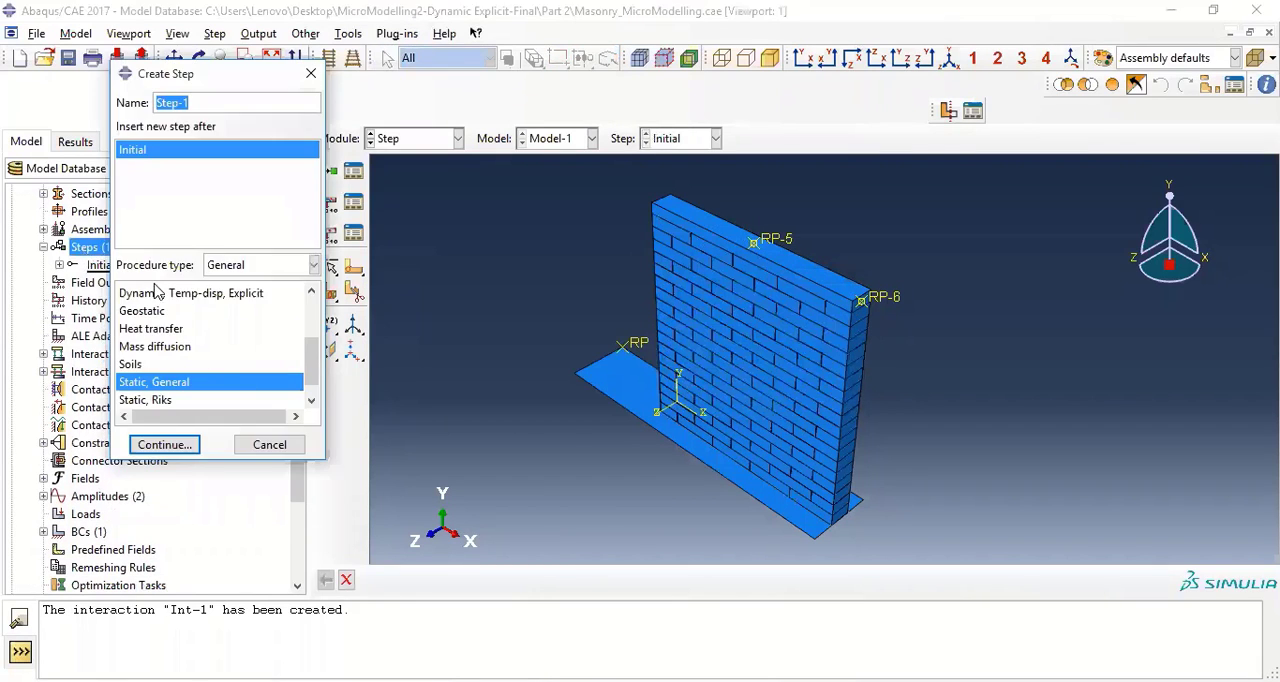
pyautogui.scroll(1, 170, 355)
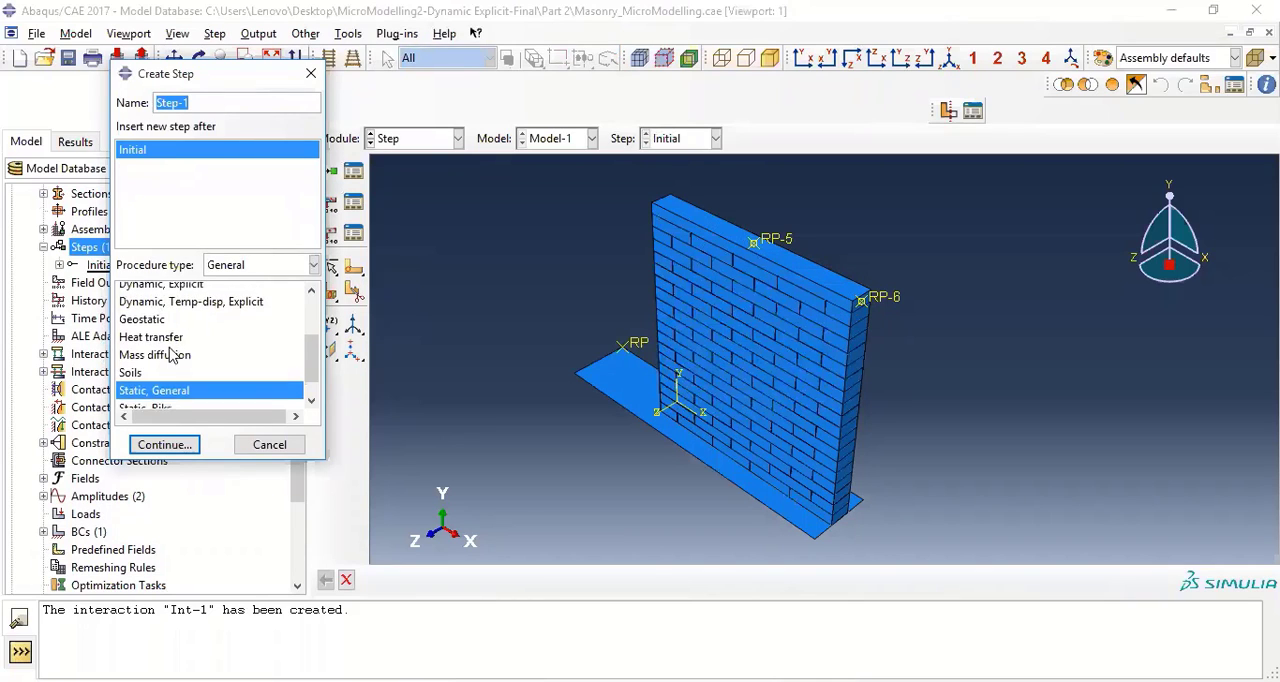
pyautogui.scroll(1, 170, 355)
pyautogui.scroll(-2, 170, 357)
pyautogui.click(157, 448)
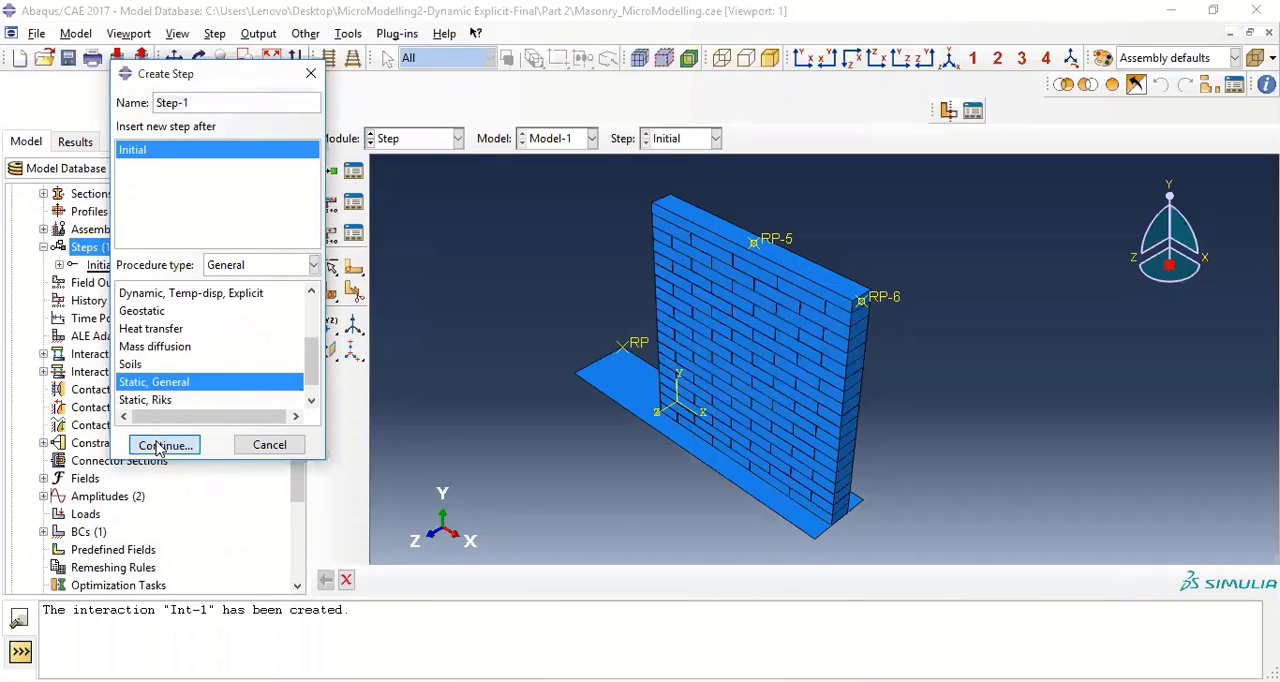
pyautogui.click(170, 289)
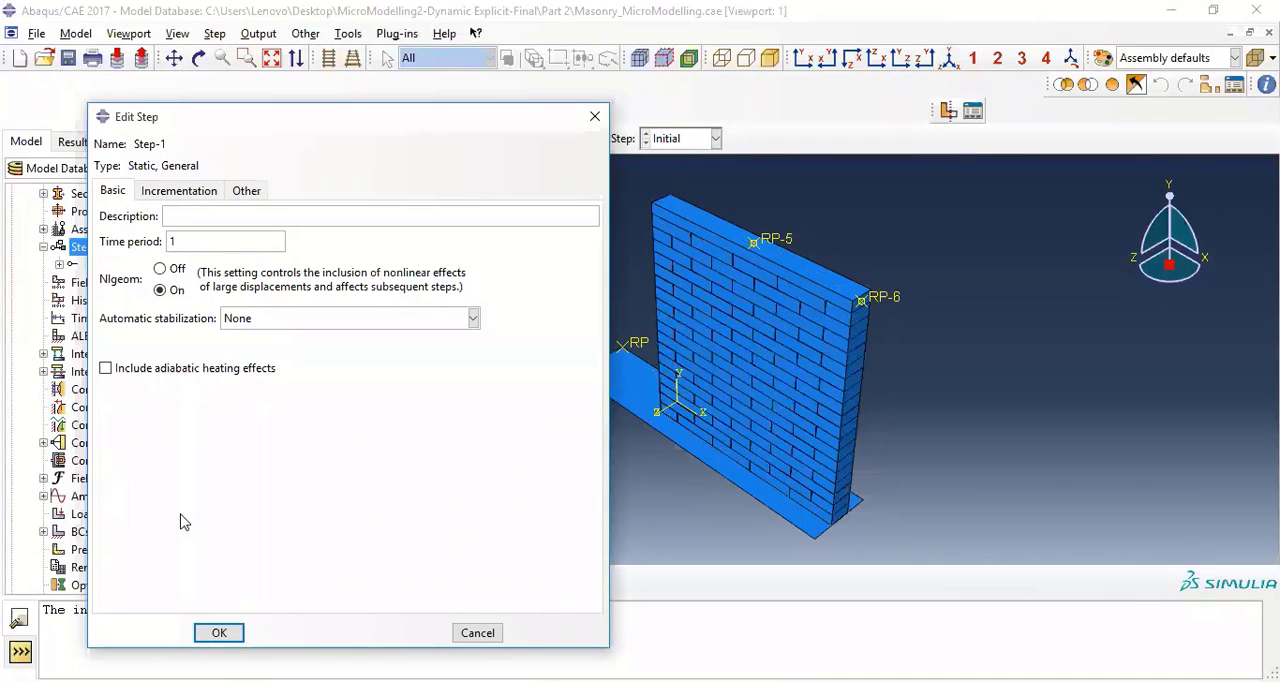
pyautogui.press('Return')
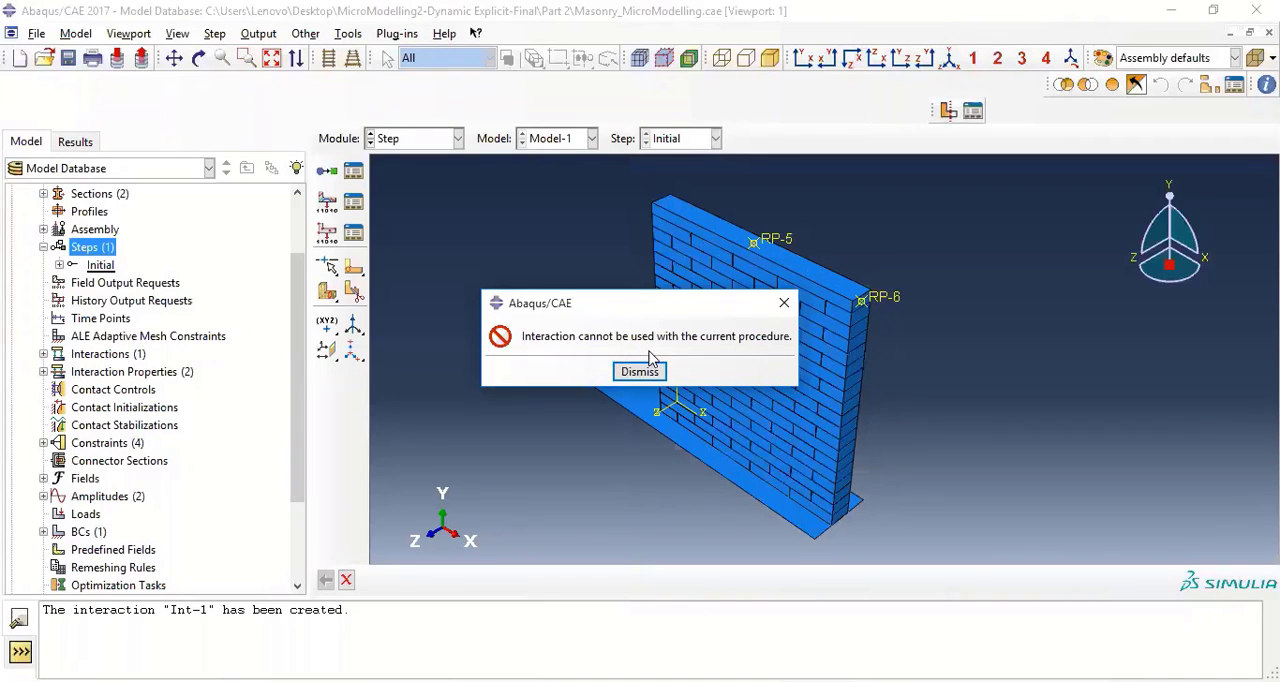
pyautogui.click(655, 373)
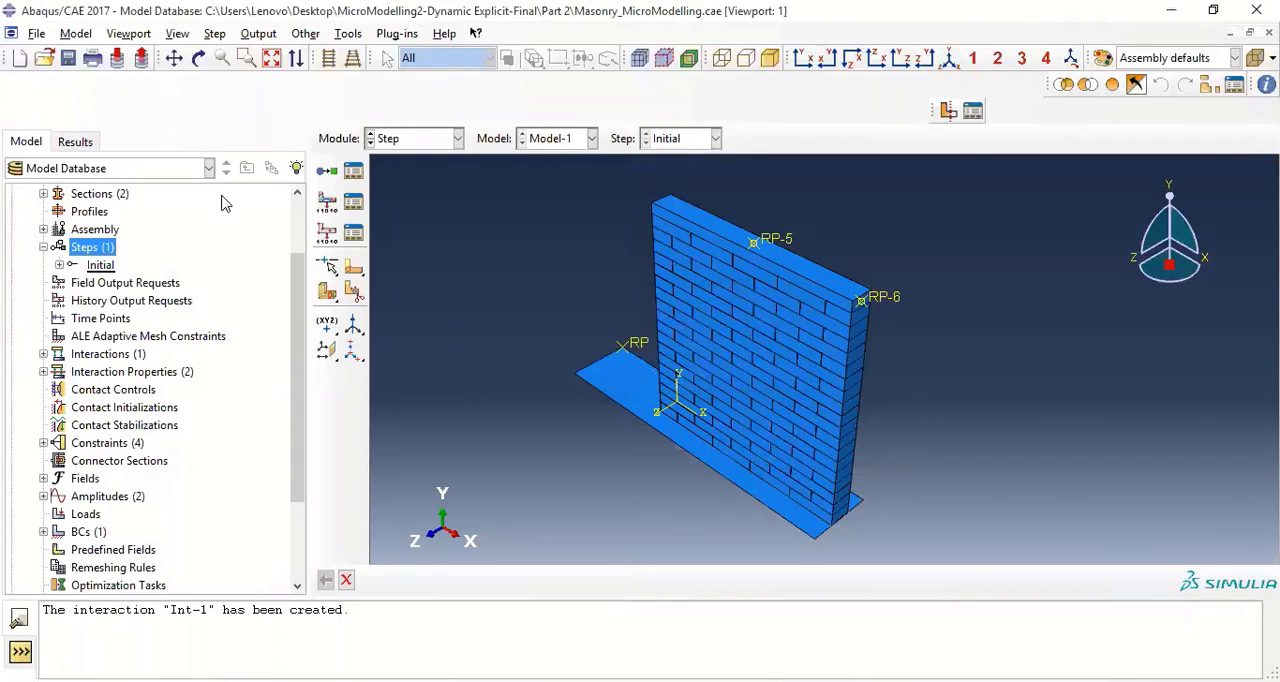
# Delete the explicit general contact interaction Int-1 in the Interaction module and close the interaction manager
pyautogui.click(401, 141)
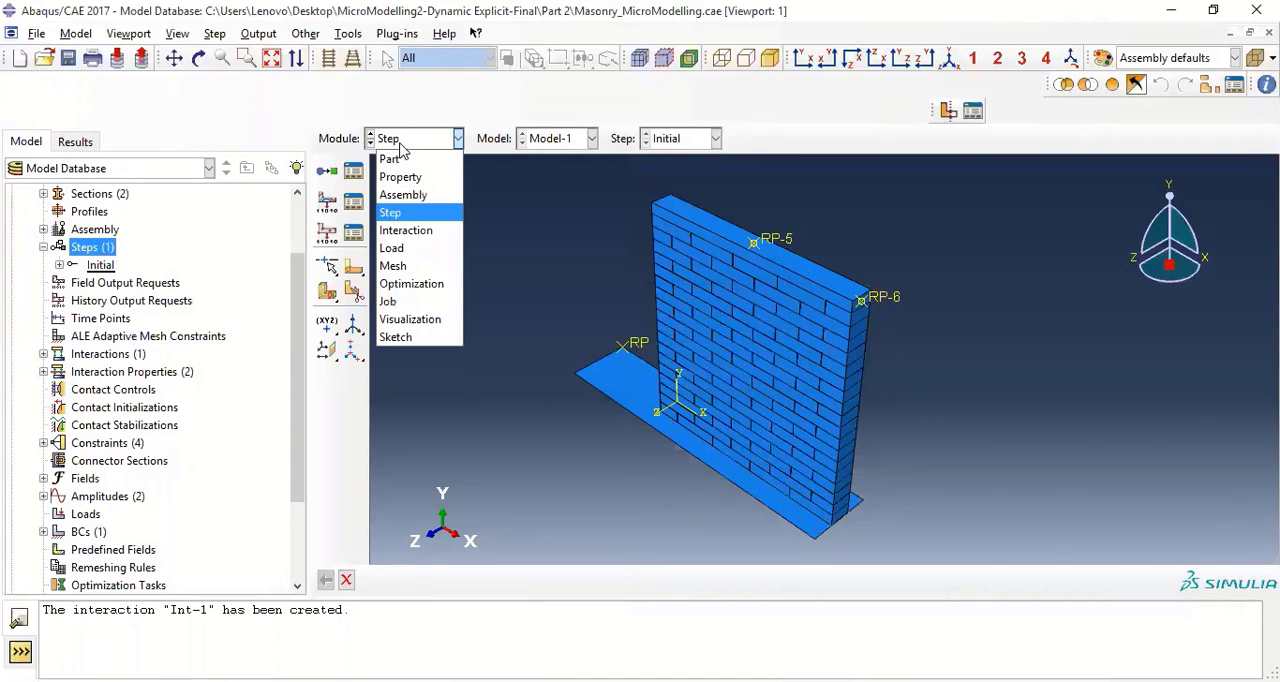
pyautogui.click(406, 230)
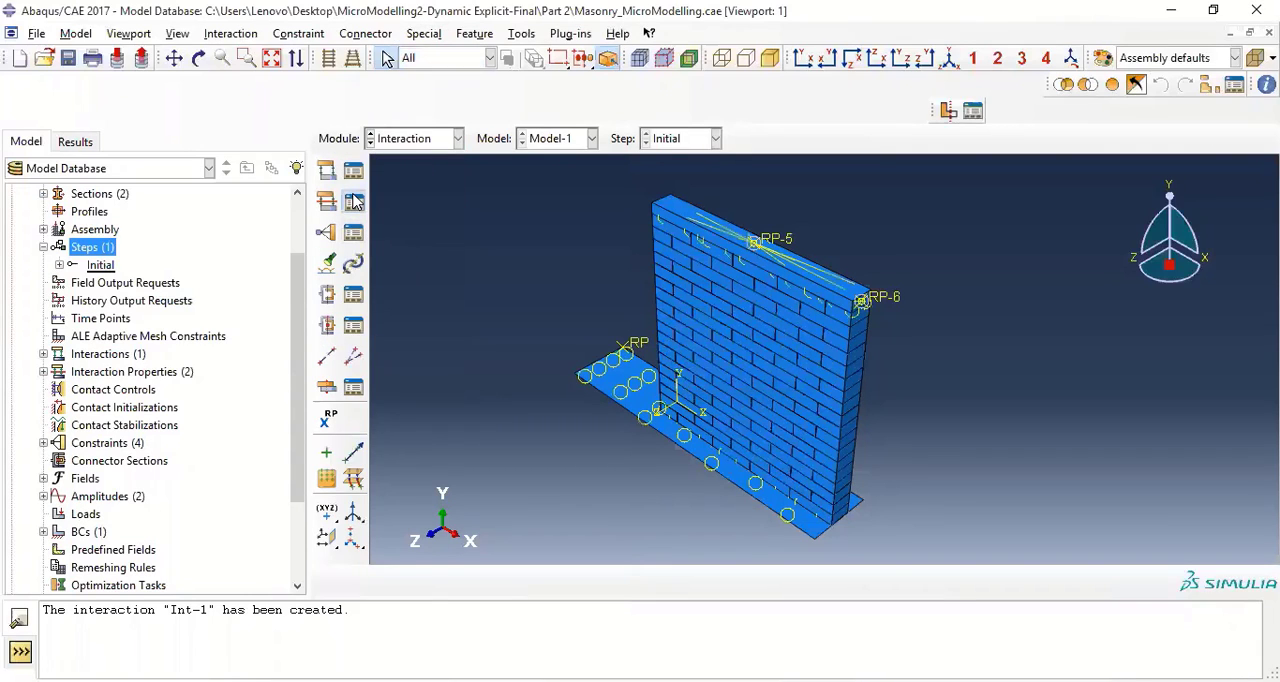
pyautogui.click(354, 201)
pyautogui.click(391, 251)
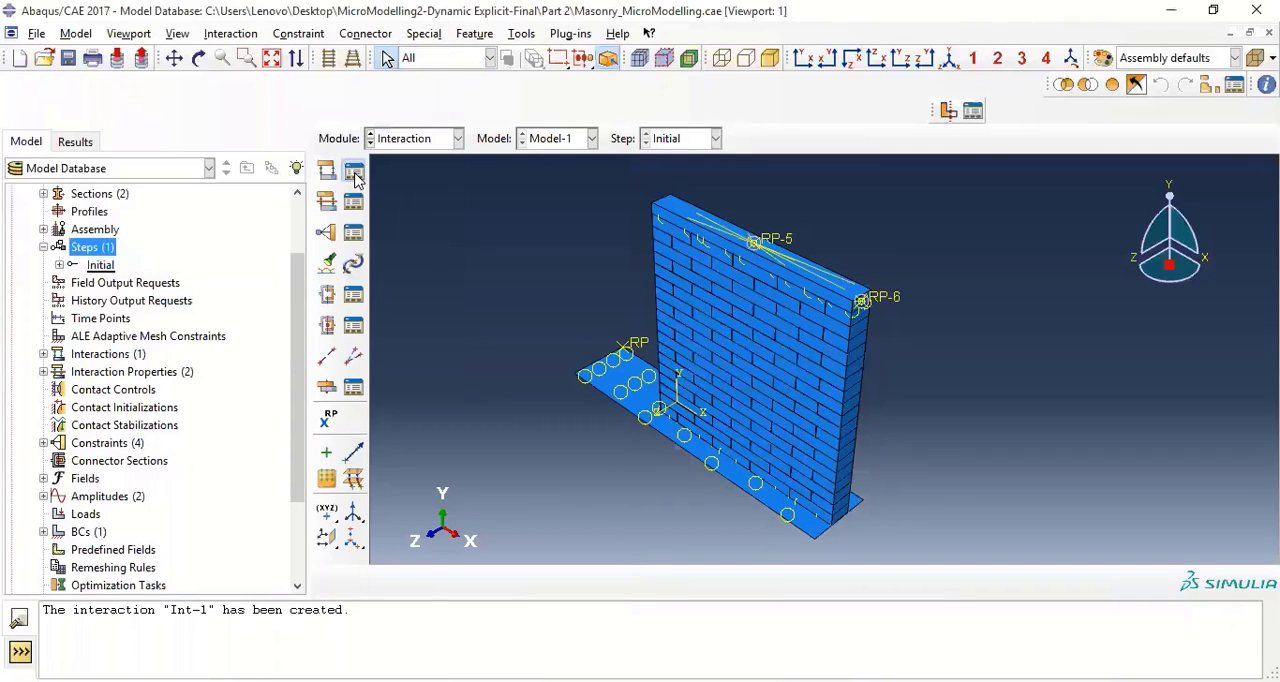
pyautogui.click(354, 173)
pyautogui.click(322, 438)
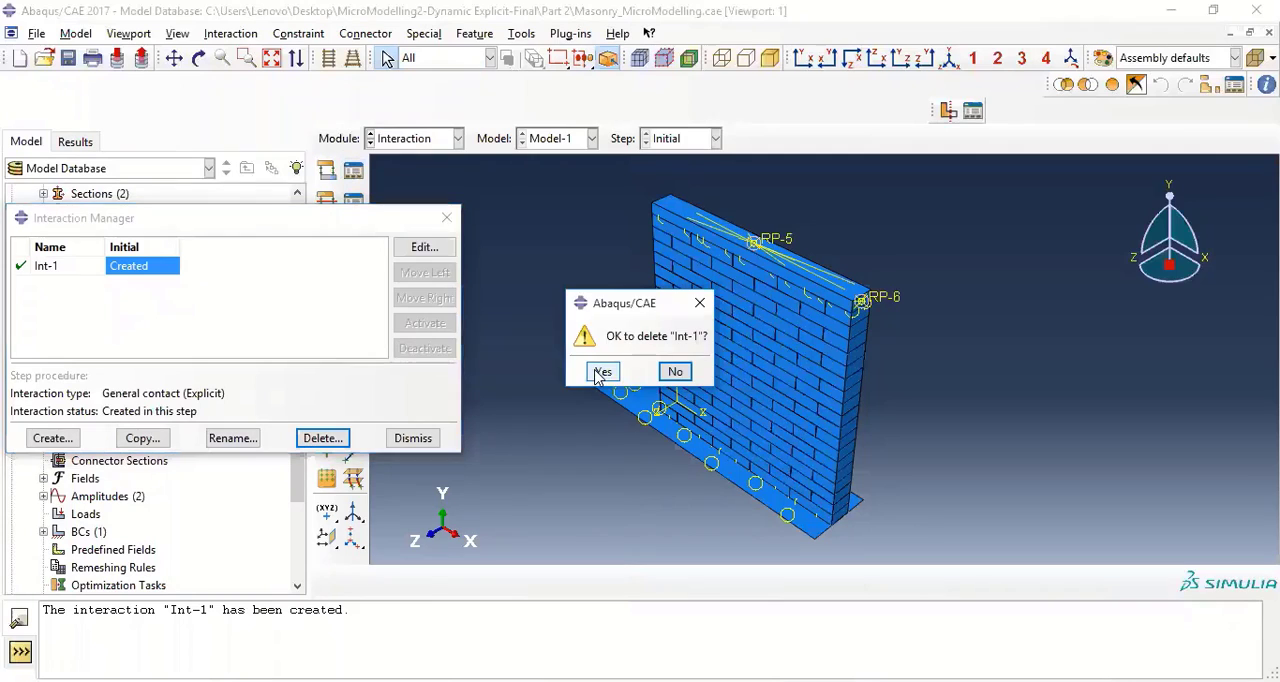
pyautogui.click(601, 372)
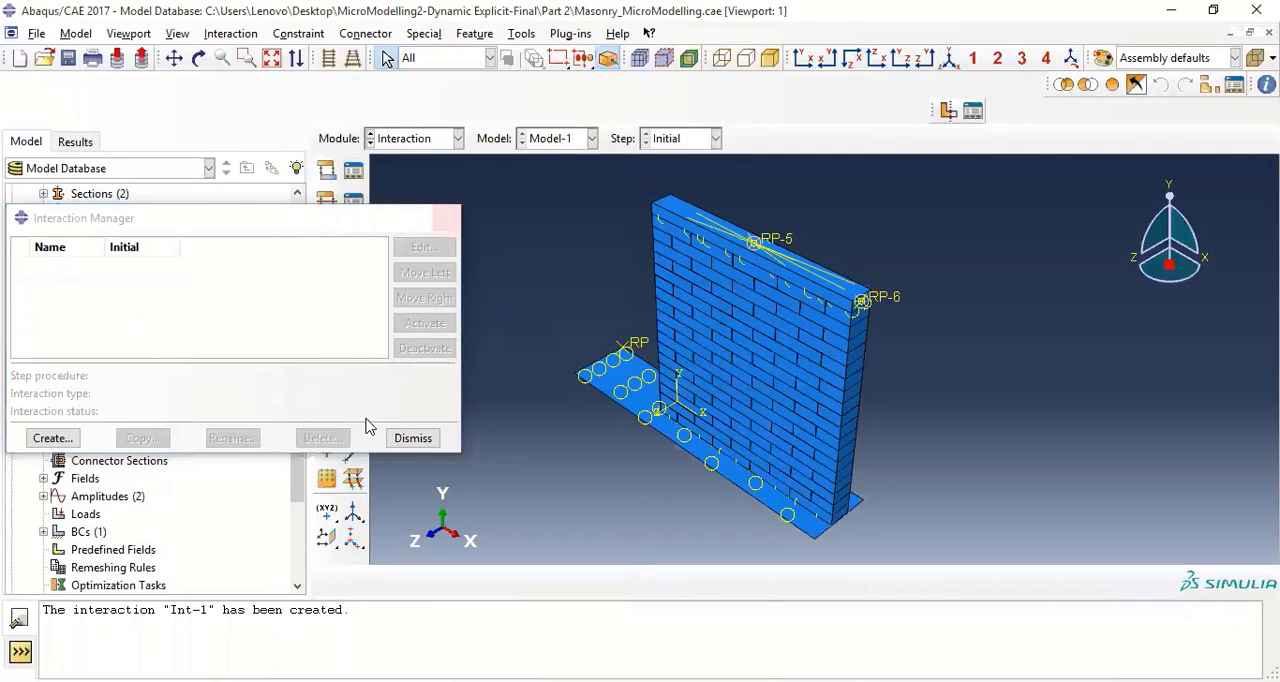
pyautogui.click(420, 443)
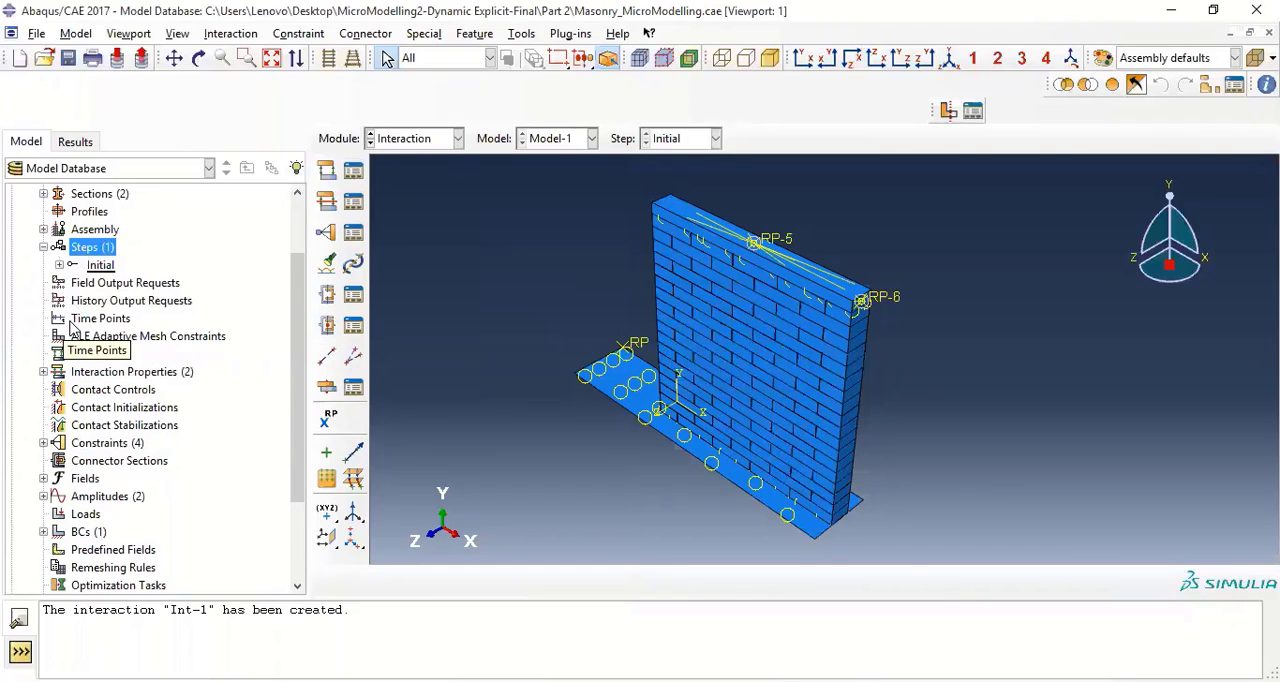
# Create a Static, General step Step-1 after the Initial step with the default settings
pyautogui.doubleClick(96, 250)
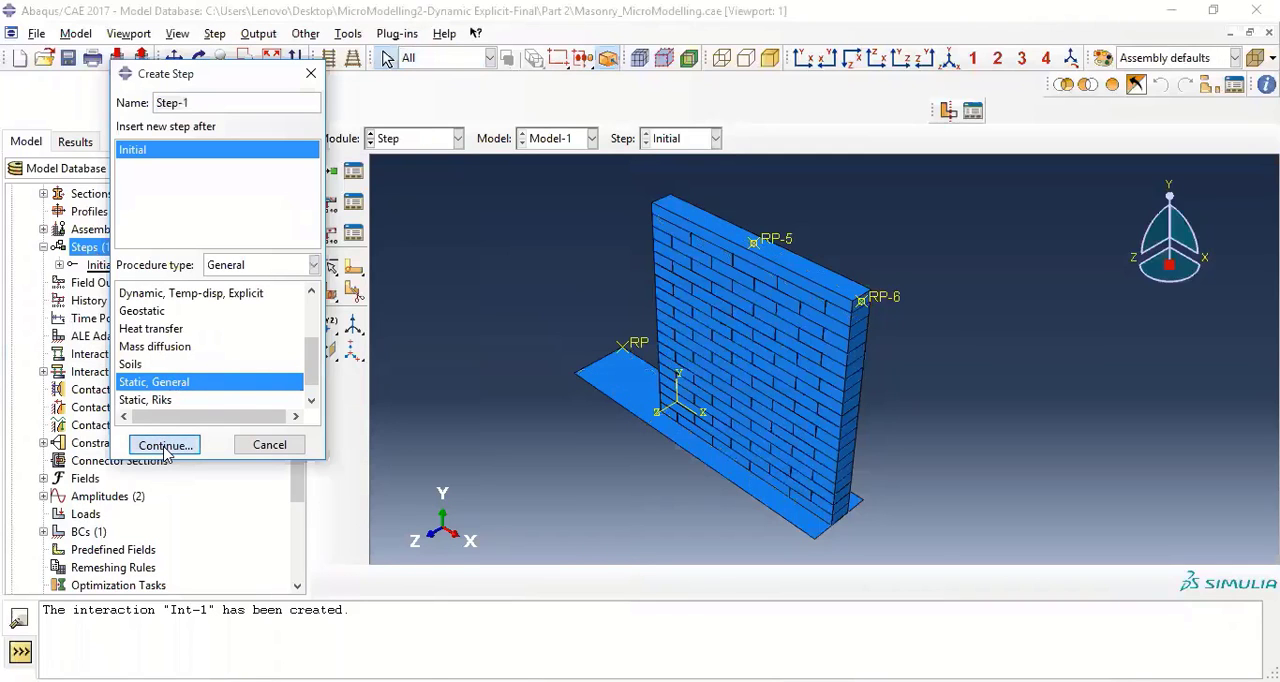
pyautogui.click(165, 445)
pyautogui.click(219, 634)
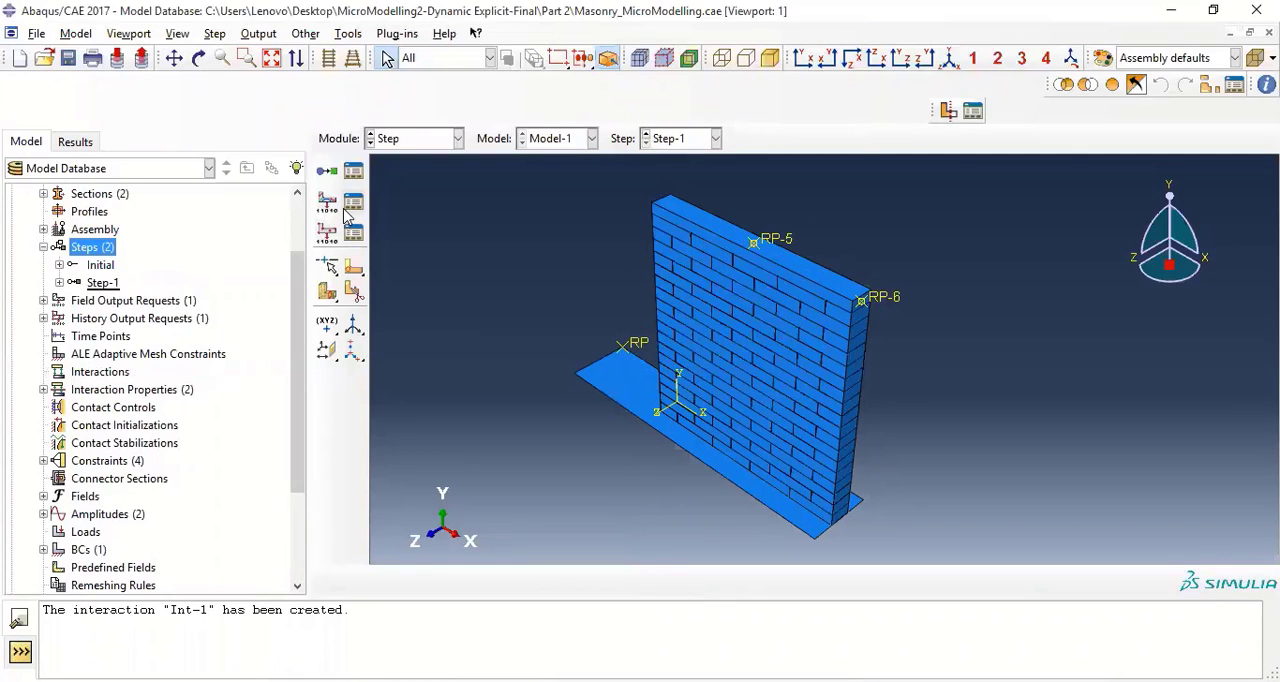
# Switch to the Interaction module and check the lists of interaction properties and interactions, closing both managers without changes
pyautogui.click(430, 147)
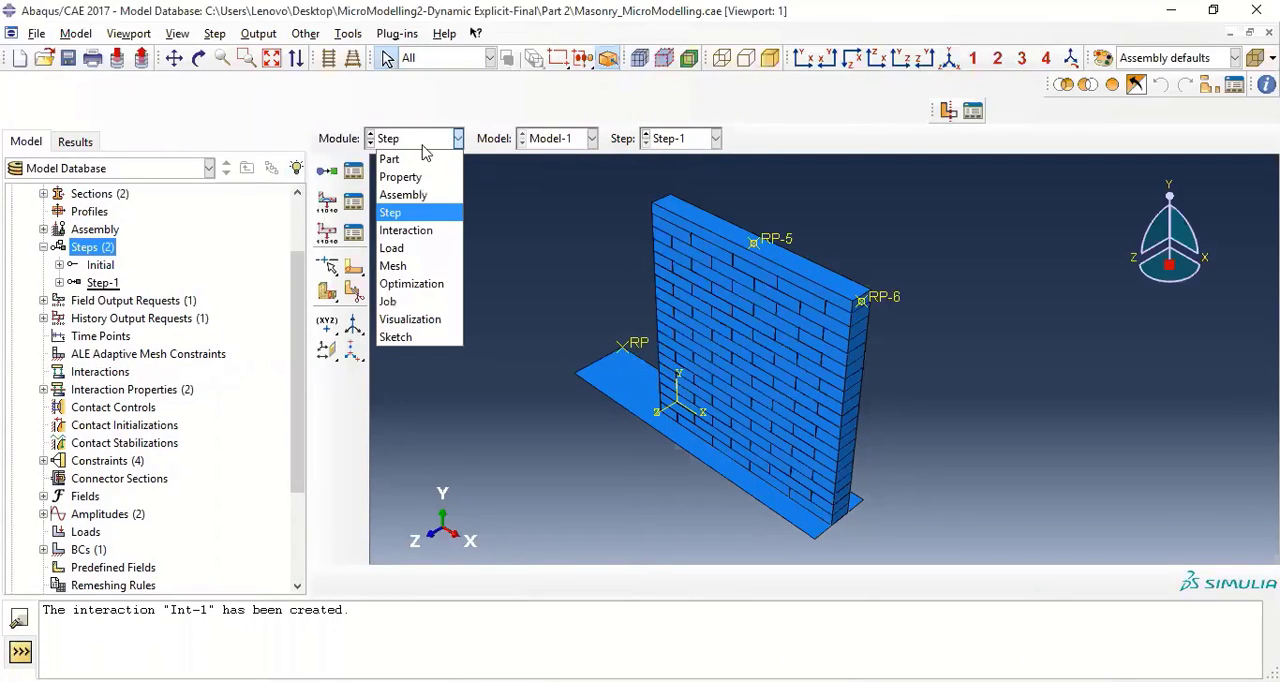
pyautogui.click(418, 234)
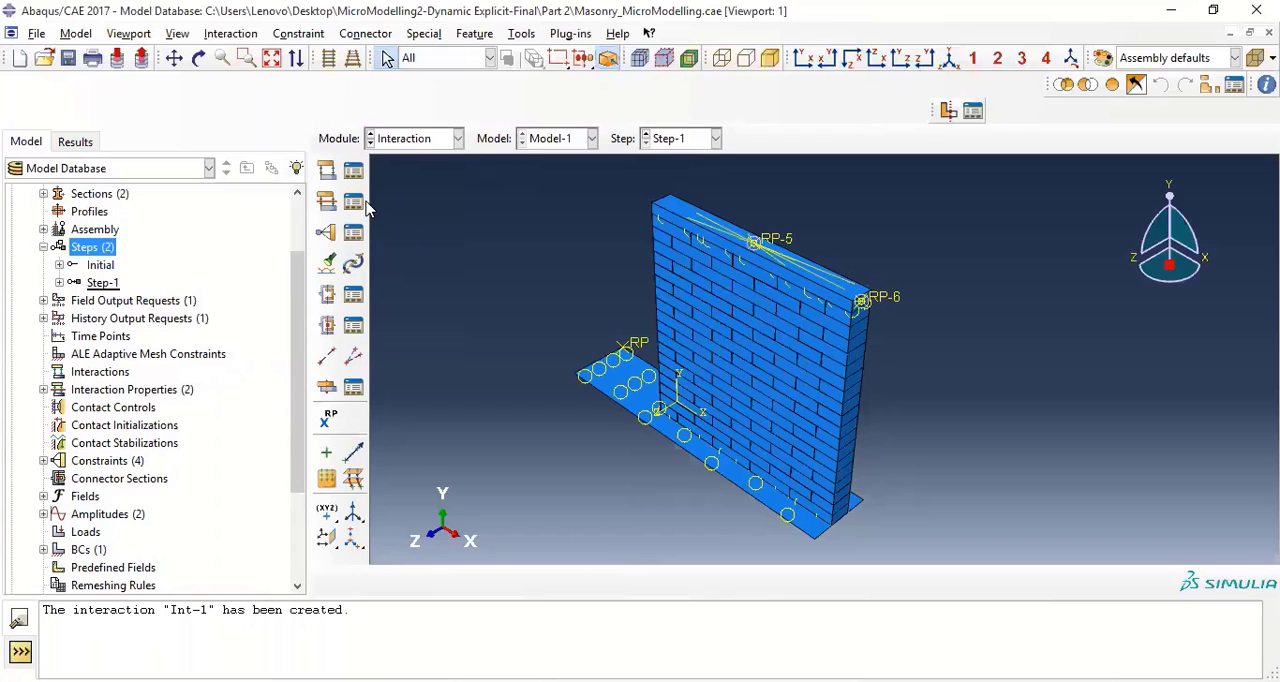
pyautogui.click(28, 185)
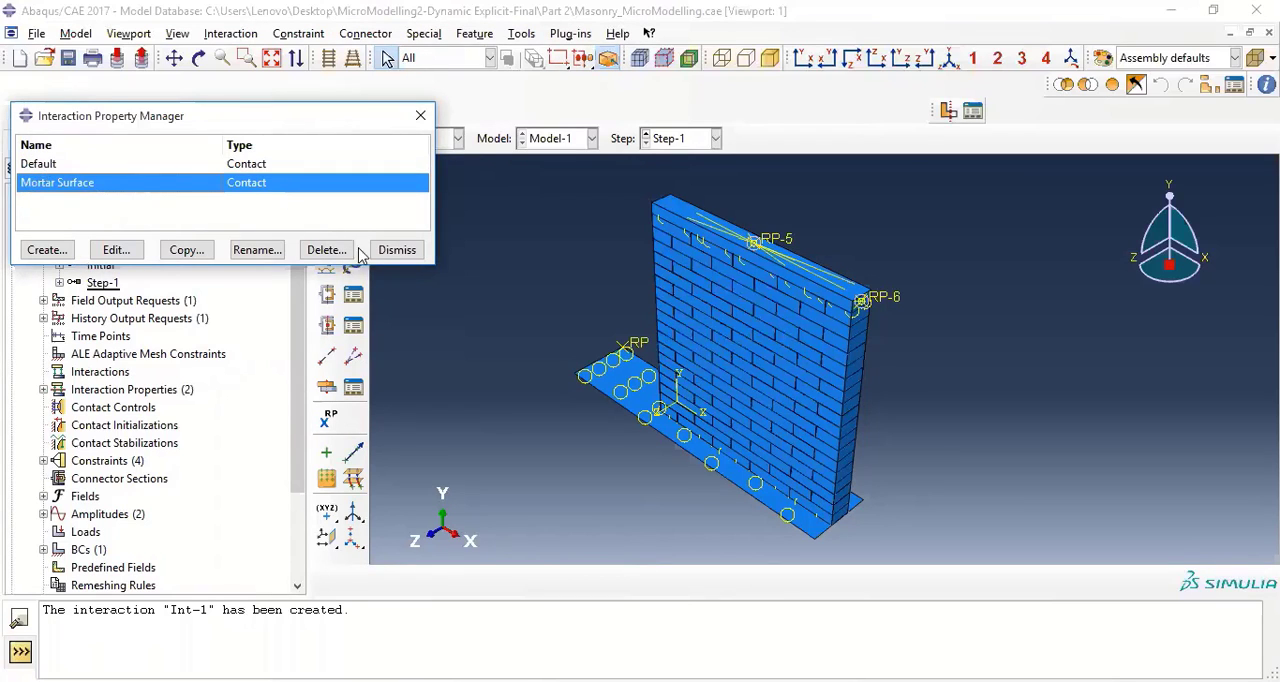
pyautogui.click(397, 250)
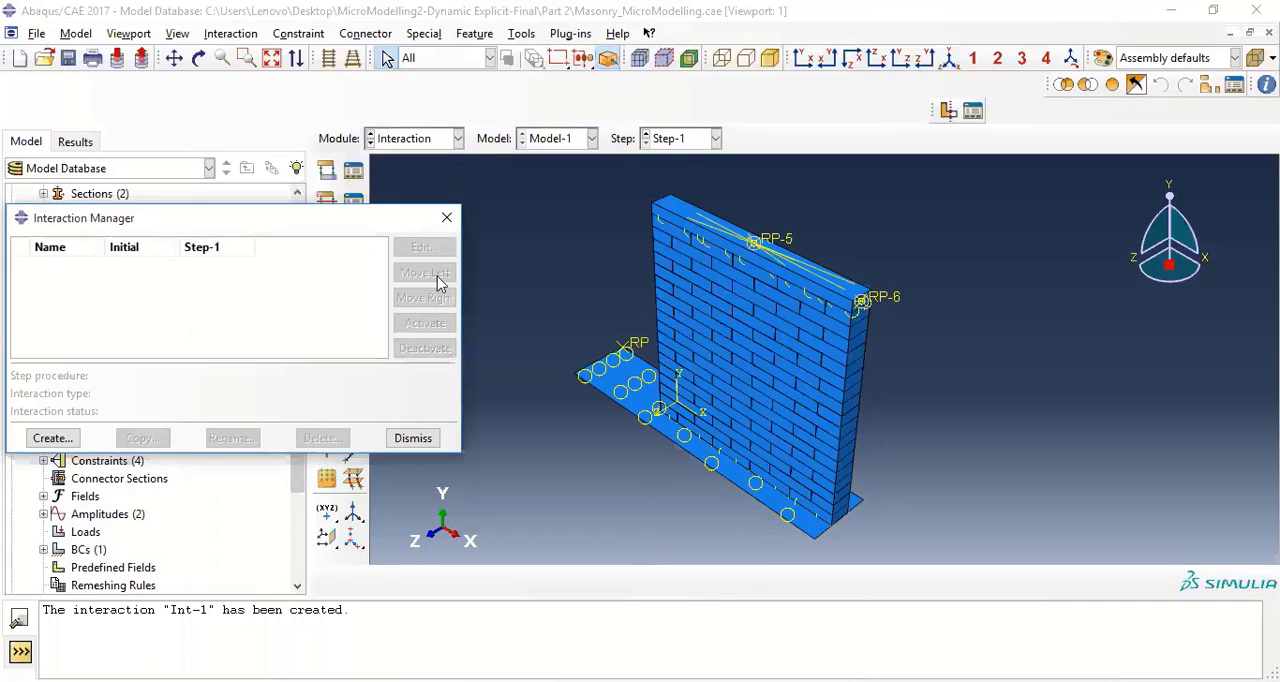
pyautogui.click(447, 217)
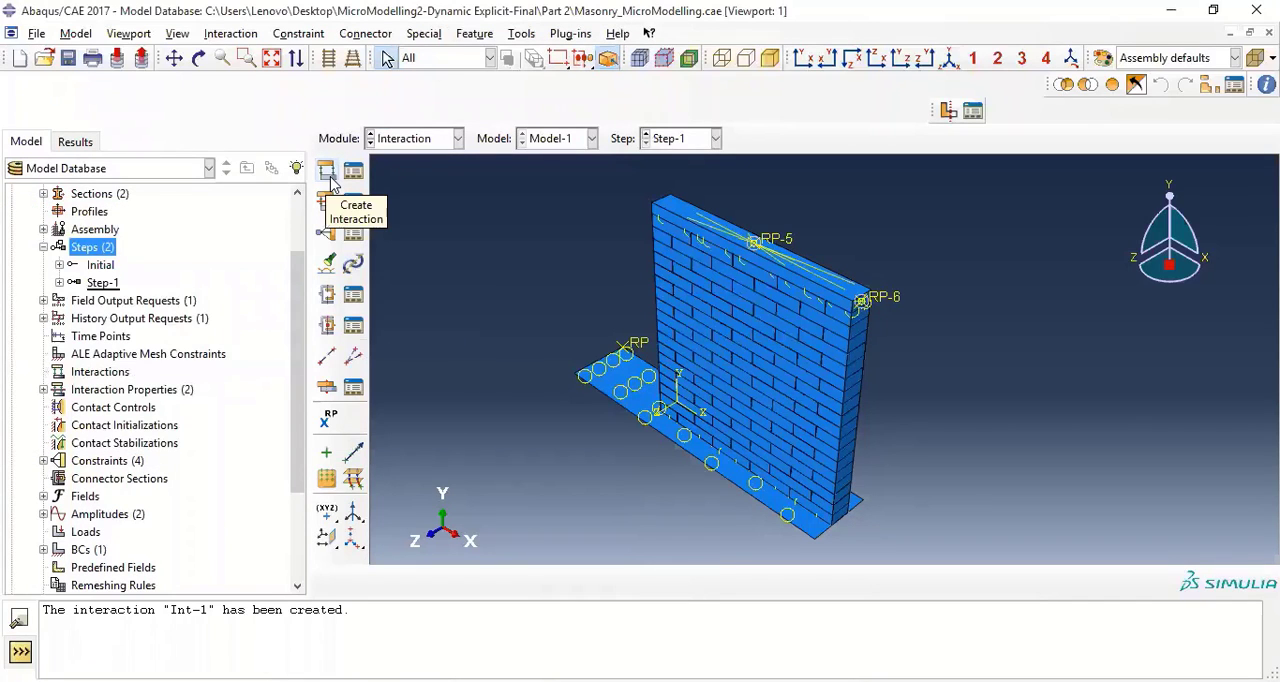
# Start a new General contact (Standard) interaction named Int-1 in the Initial step
pyautogui.click(329, 174)
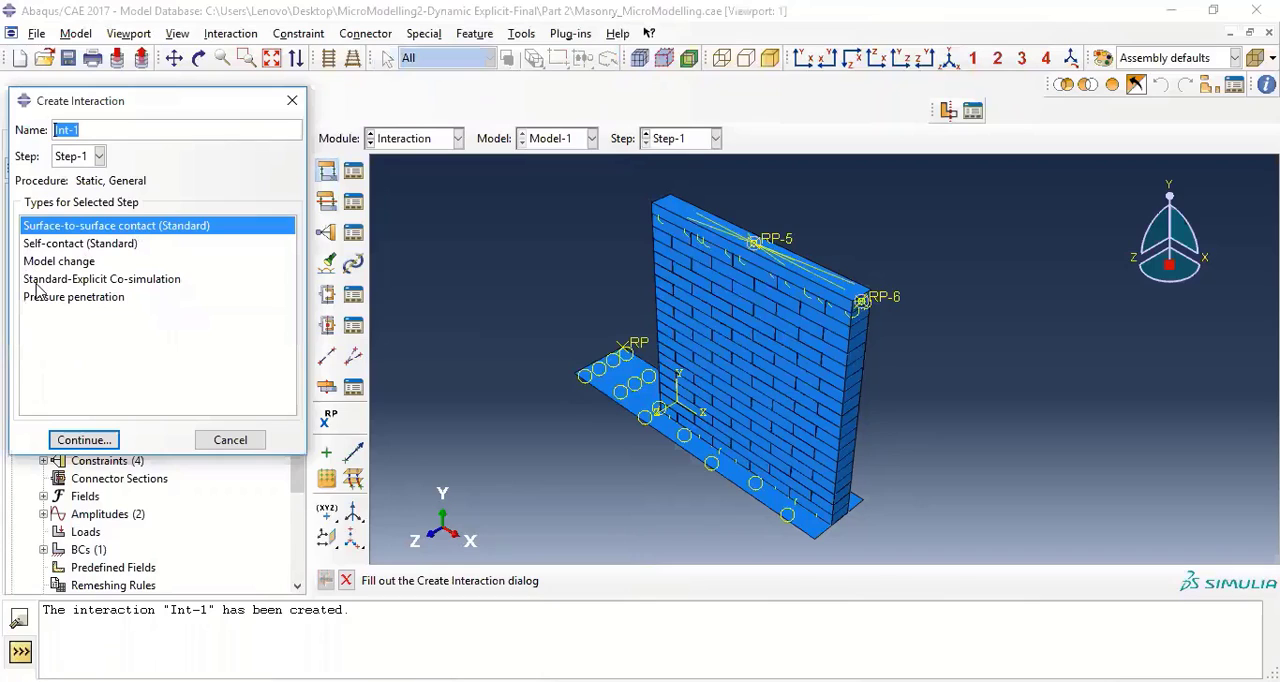
pyautogui.click(100, 156)
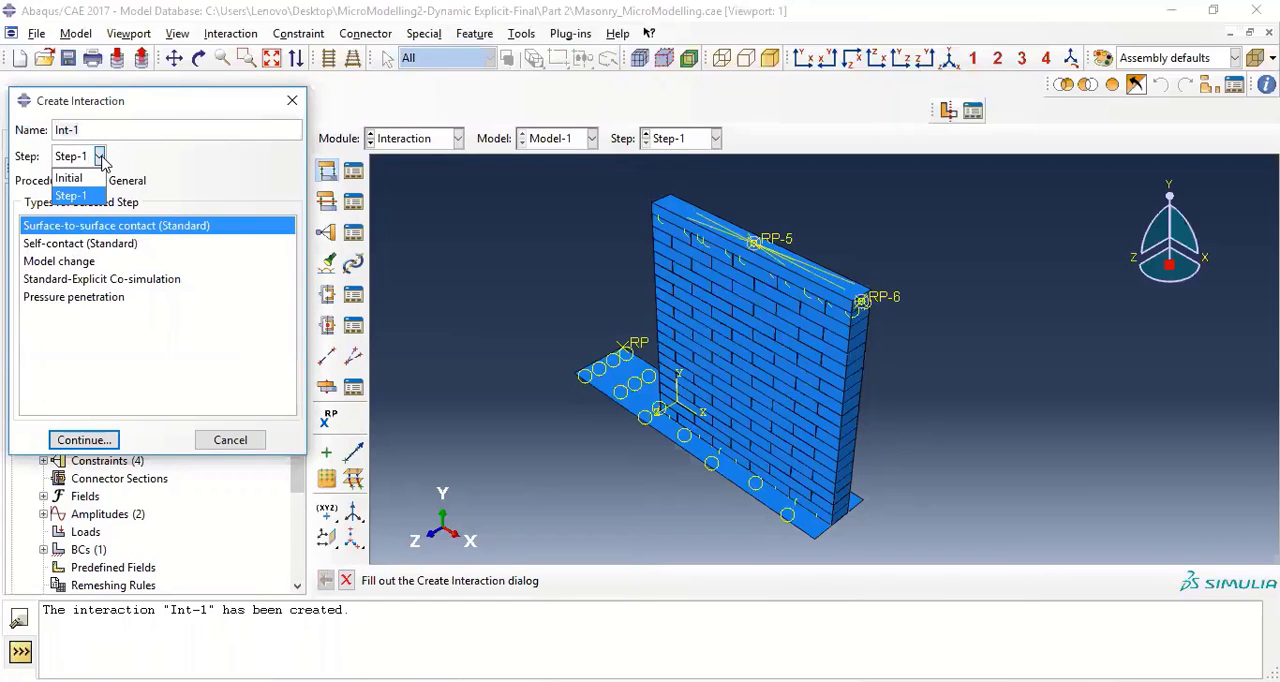
pyautogui.click(70, 172)
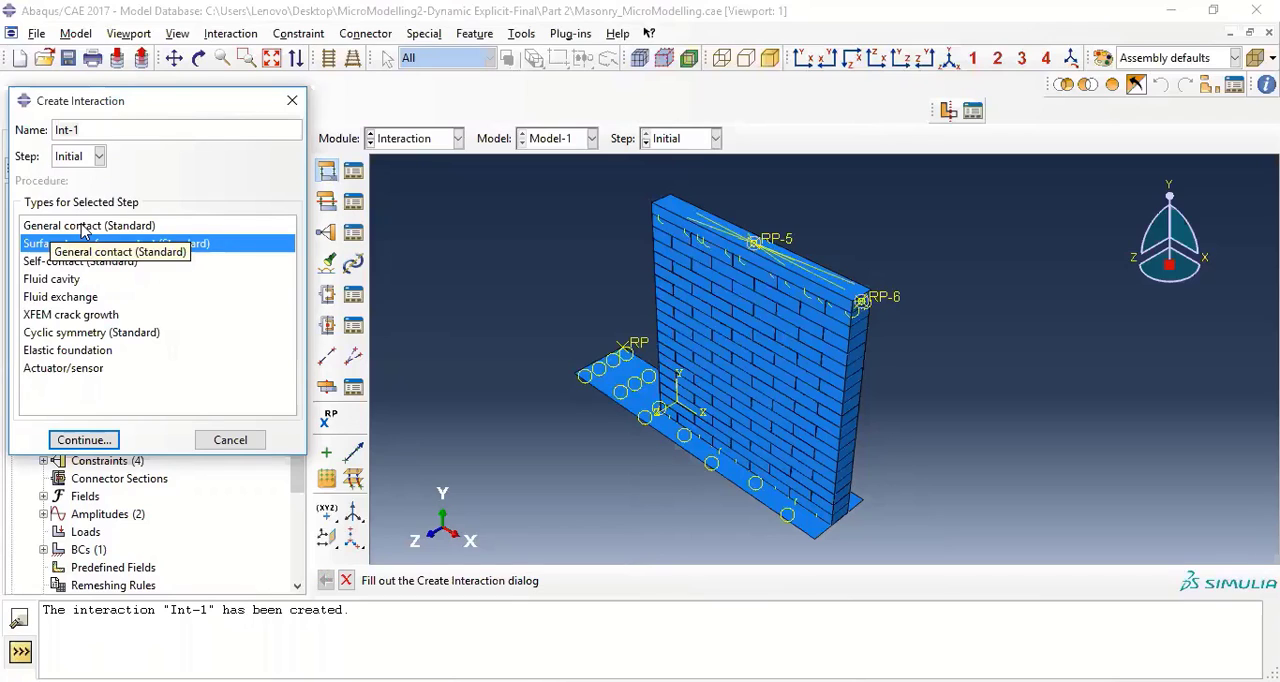
pyautogui.click(80, 226)
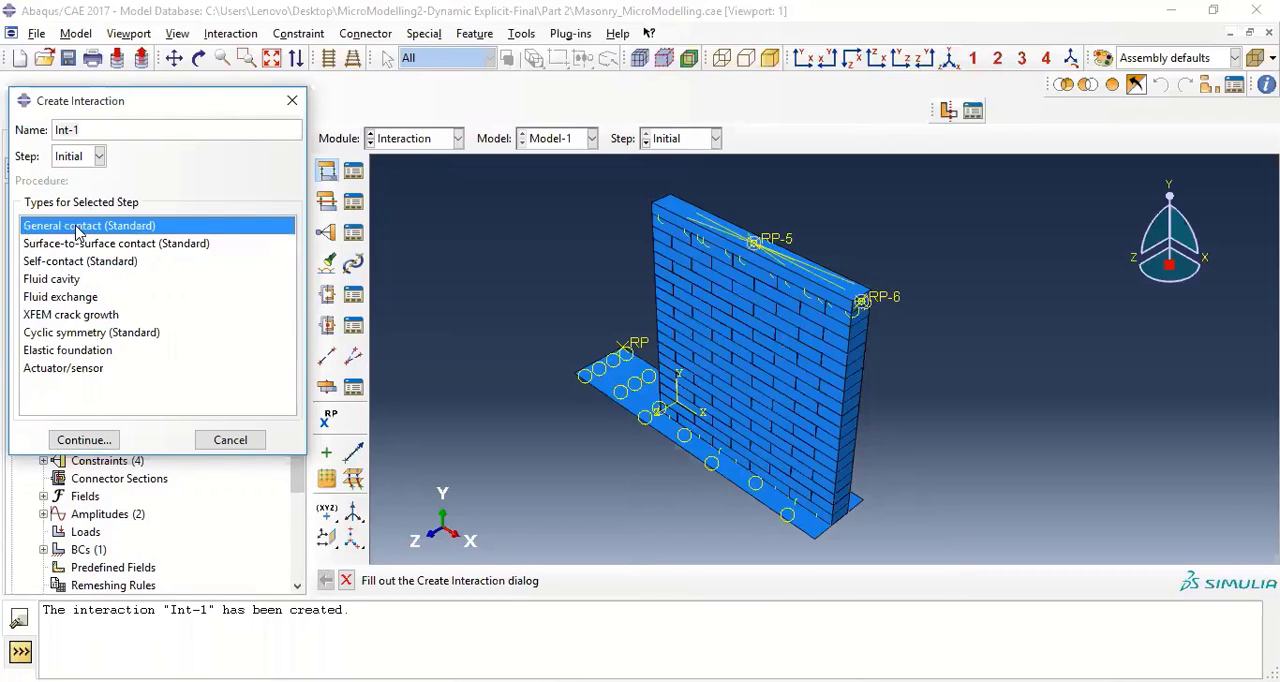
pyautogui.click(82, 440)
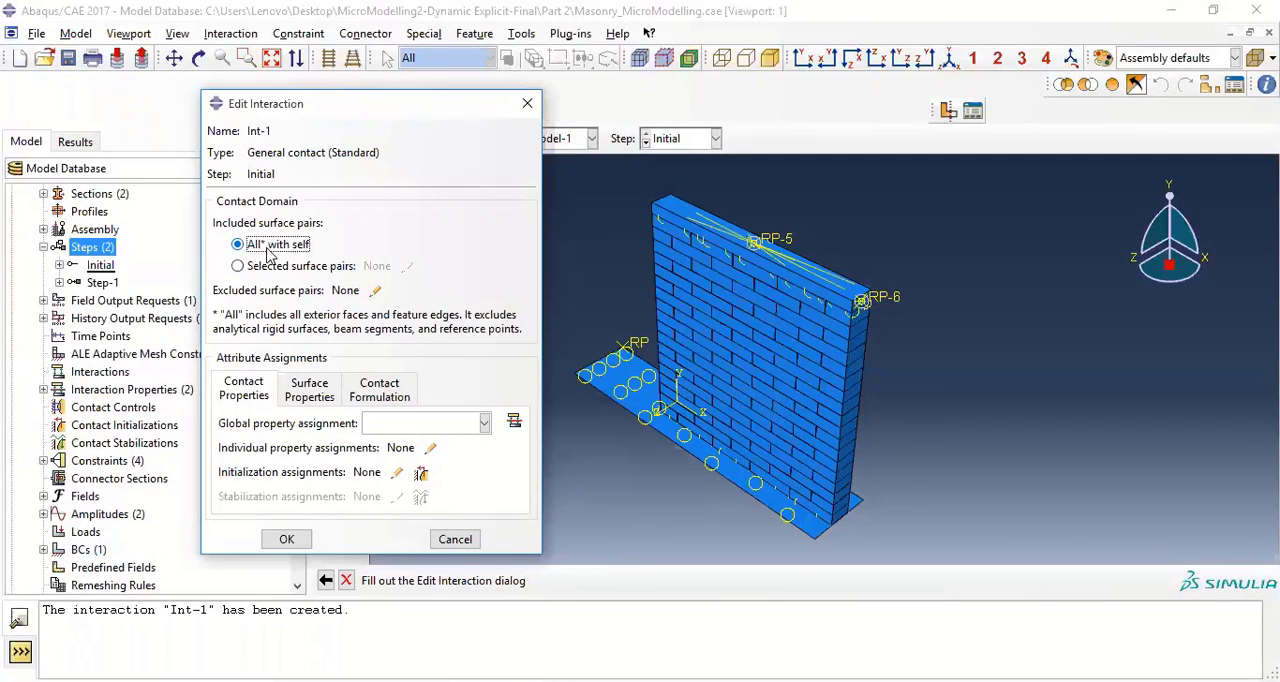
# Assign Mortar Surface as the global contact property of Int-1, keeping all surfaces with self, and create the interaction
pyautogui.click(456, 424)
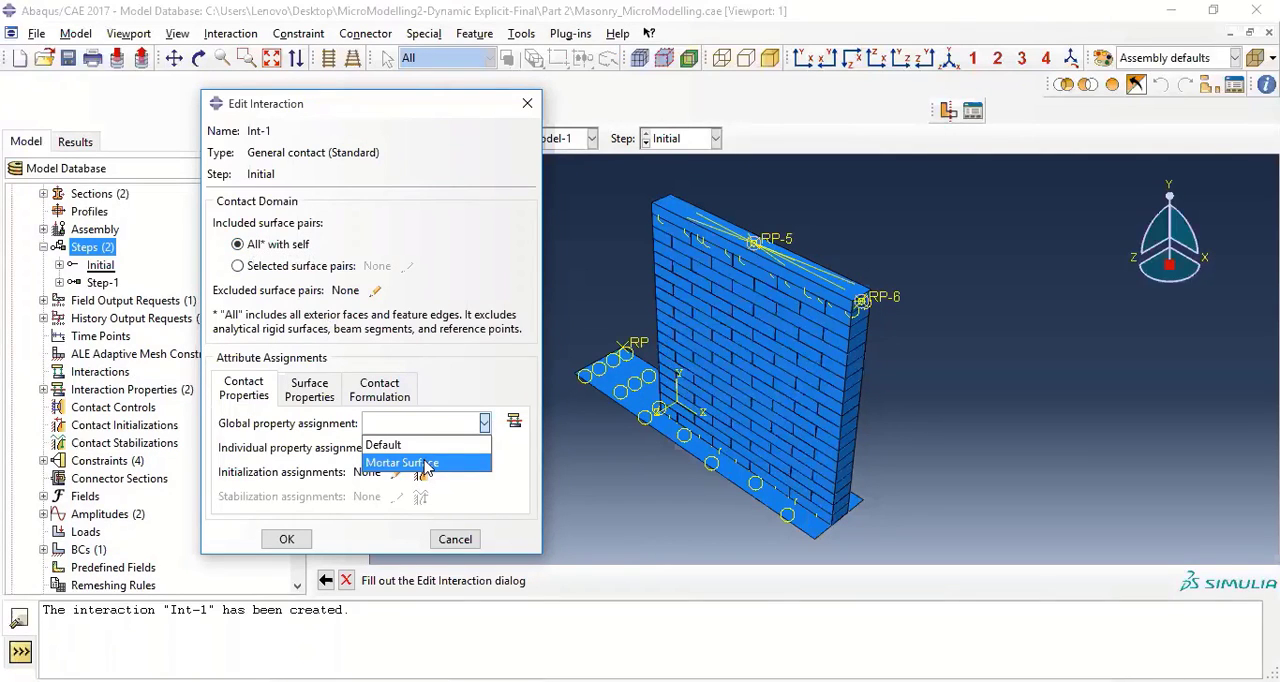
pyautogui.click(427, 464)
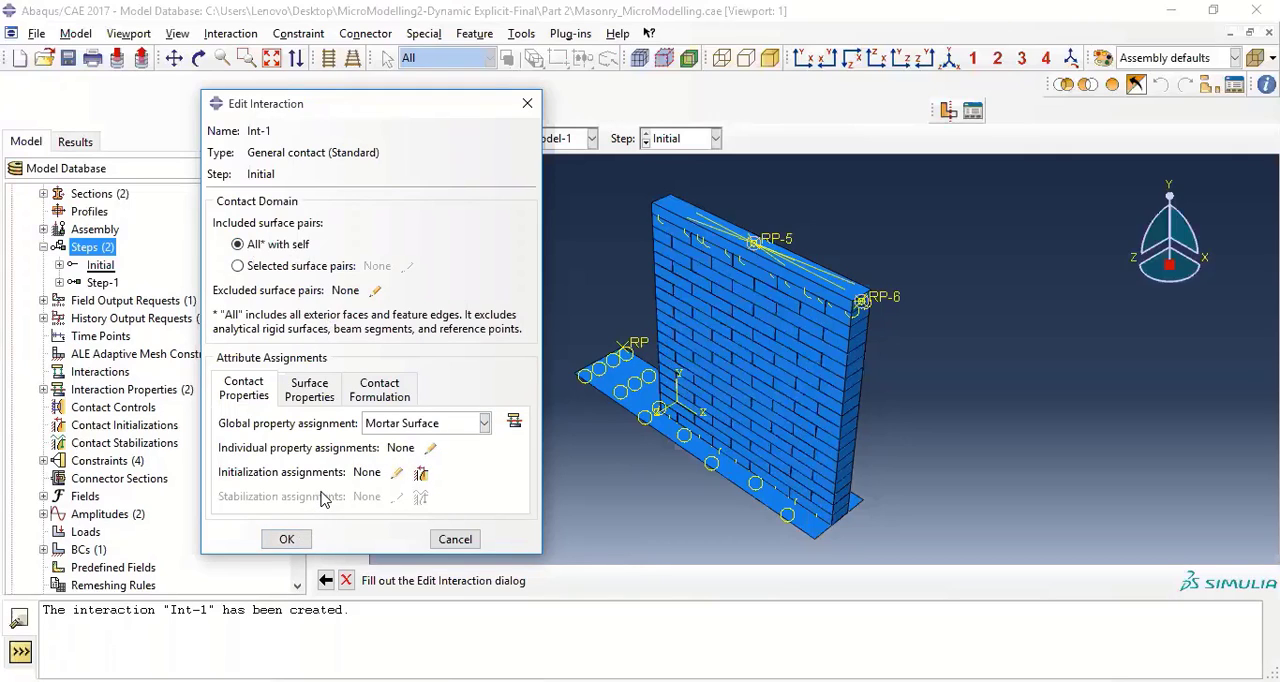
pyautogui.click(287, 540)
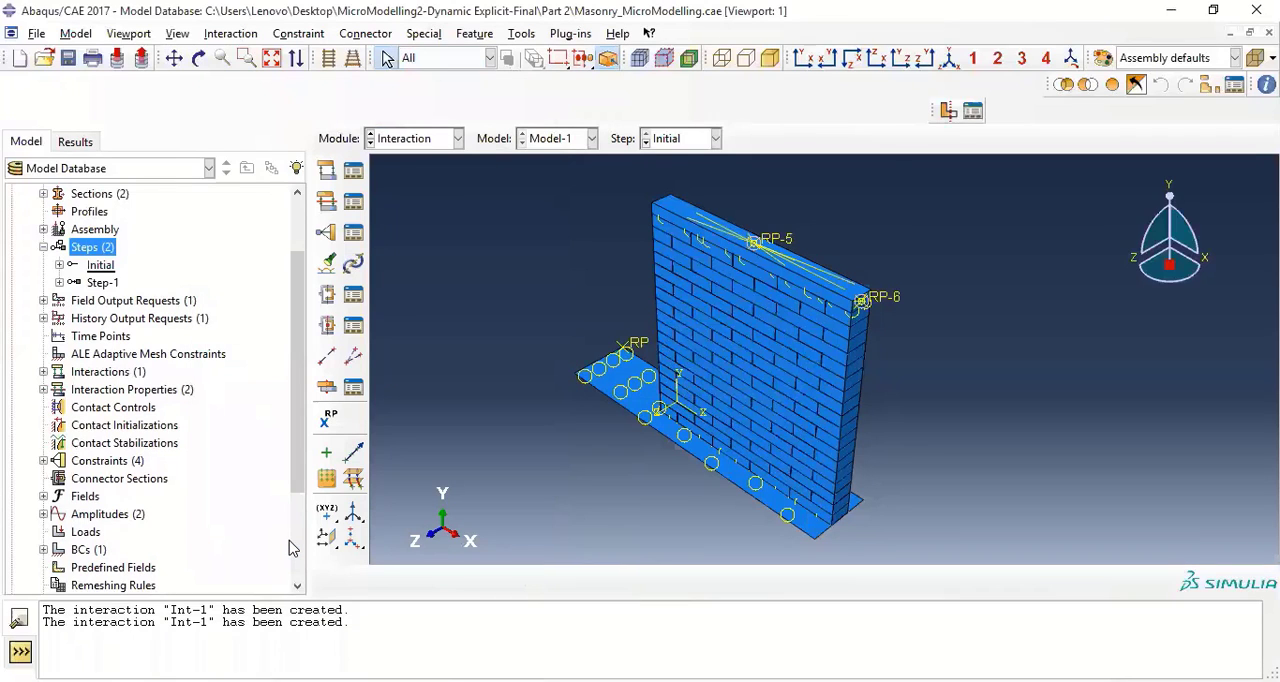